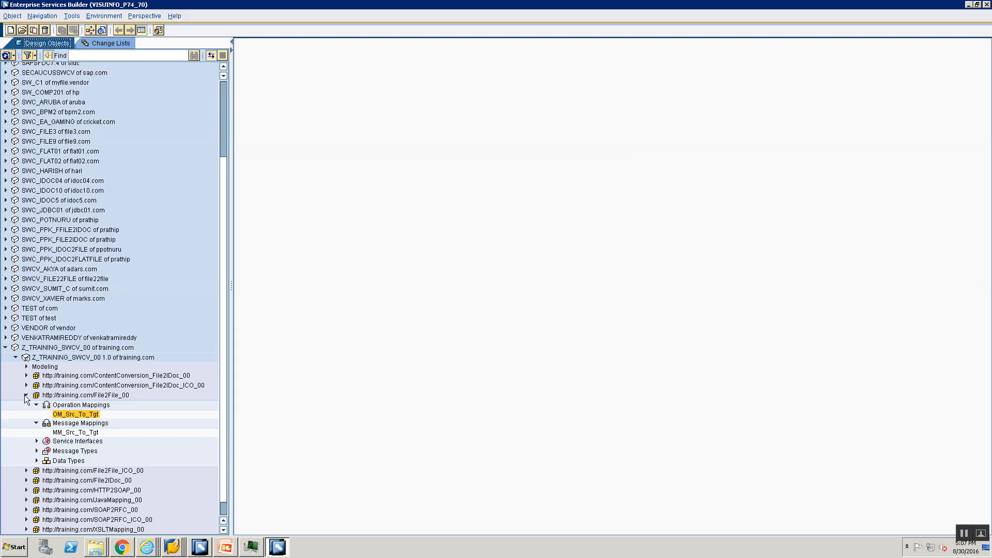
# - Open the message mapping MM_ContentComversion_File2IDoc_00 from the ContentConversion_File2IDoc_00 namespace
pyautogui.click(24, 395)
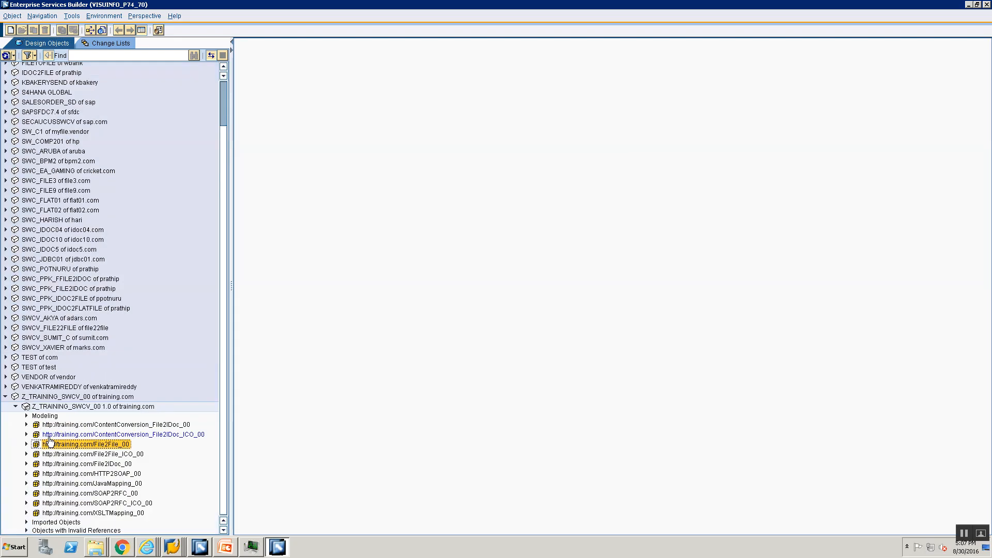
pyautogui.click(46, 435)
pyautogui.click(27, 435)
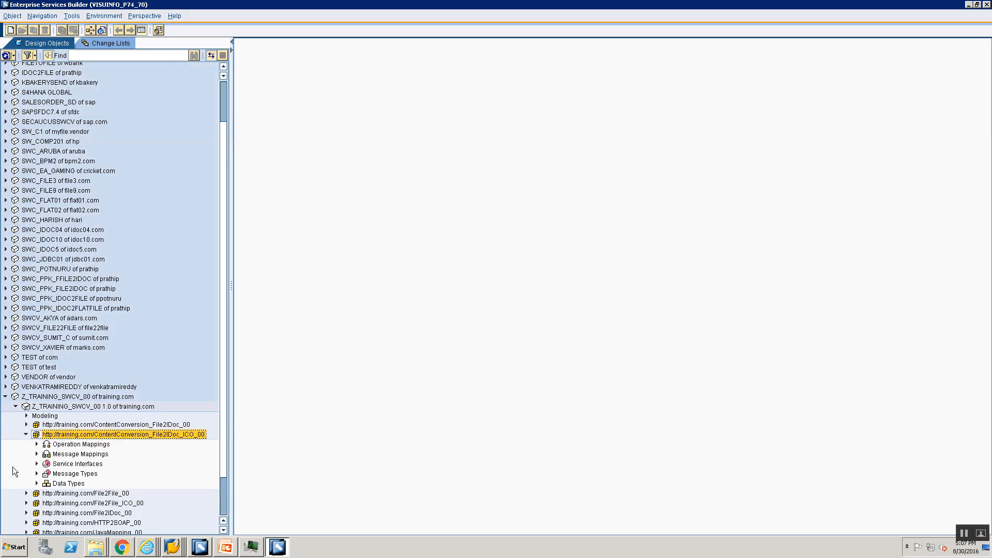
pyautogui.click(37, 454)
pyautogui.click(26, 434)
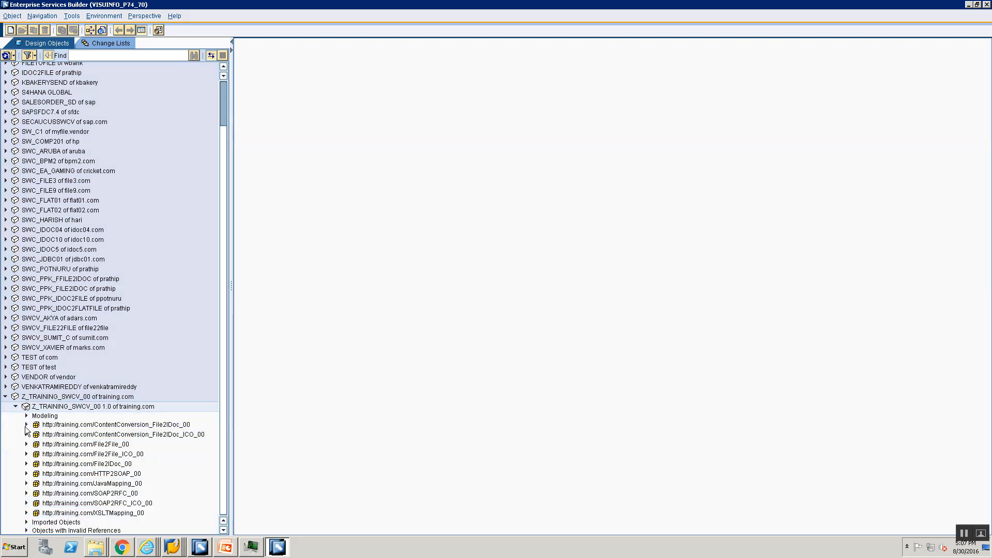
pyautogui.click(27, 425)
pyautogui.click(37, 444)
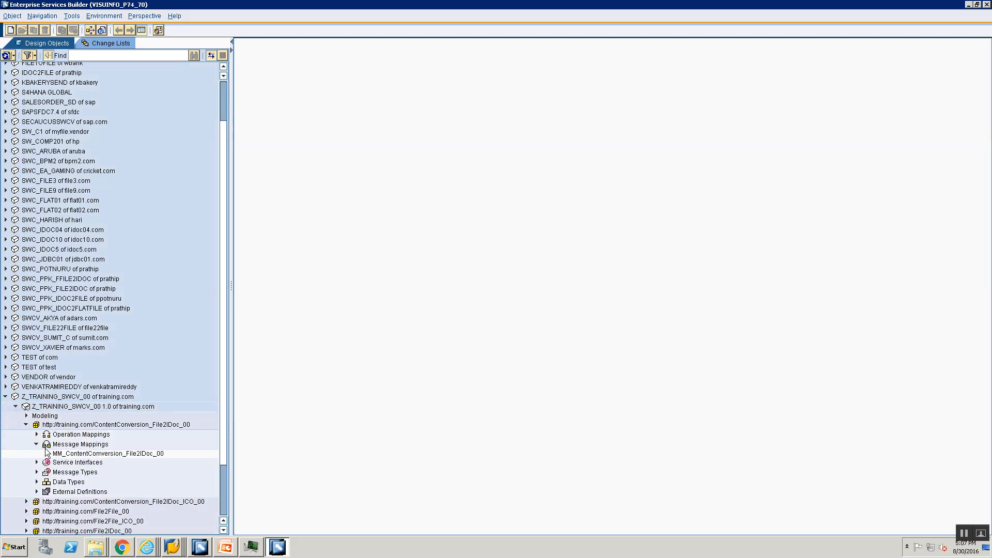
pyautogui.doubleClick(80, 453)
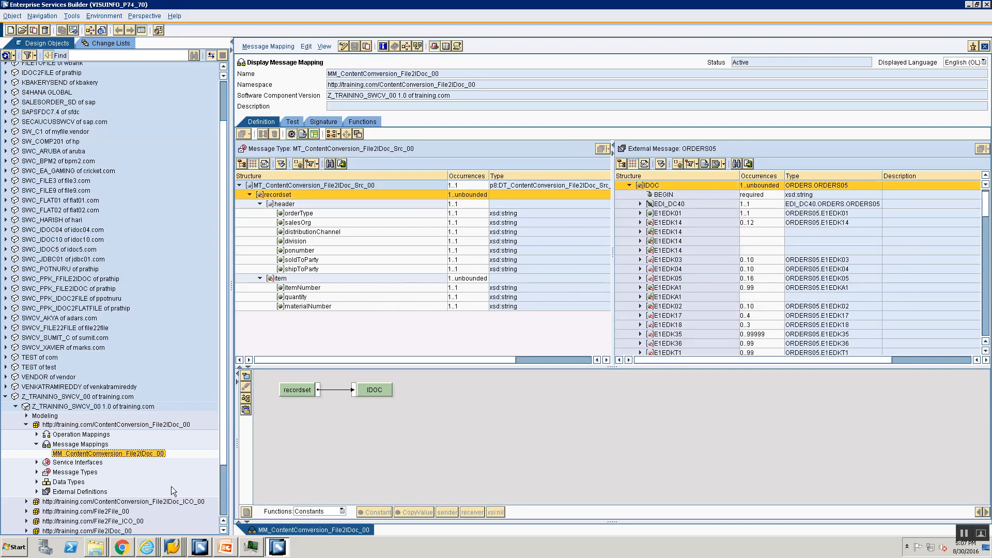
# - Review the signature and definition of MM_ContentComversion_File2IDoc_ICO_00 for comparison, and close that mapping
pyautogui.click(26, 502)
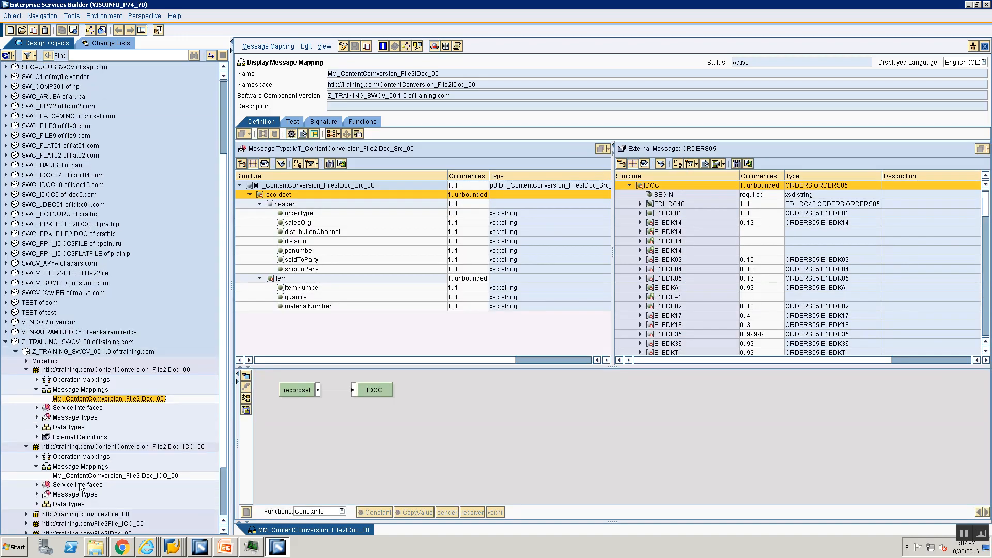
pyautogui.doubleClick(115, 475)
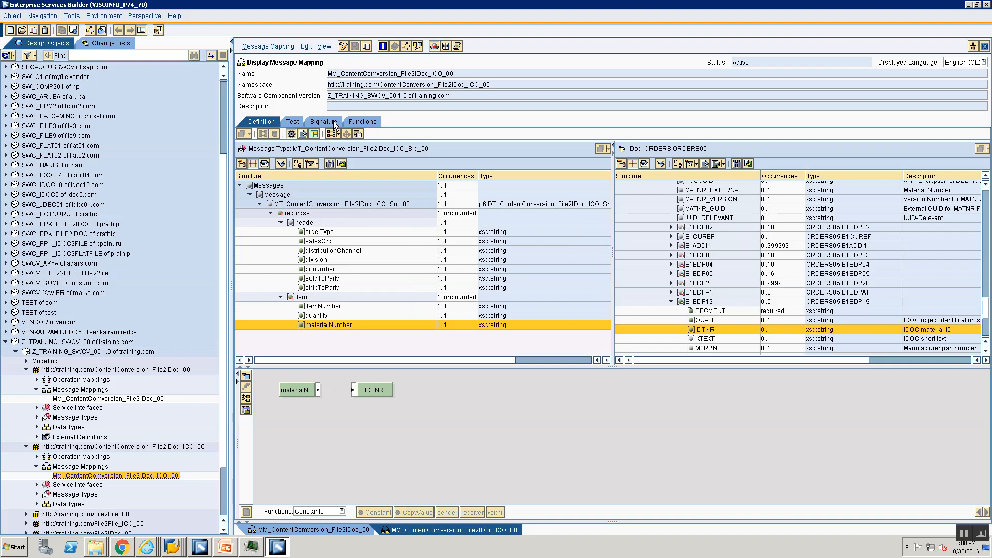
pyautogui.click(334, 123)
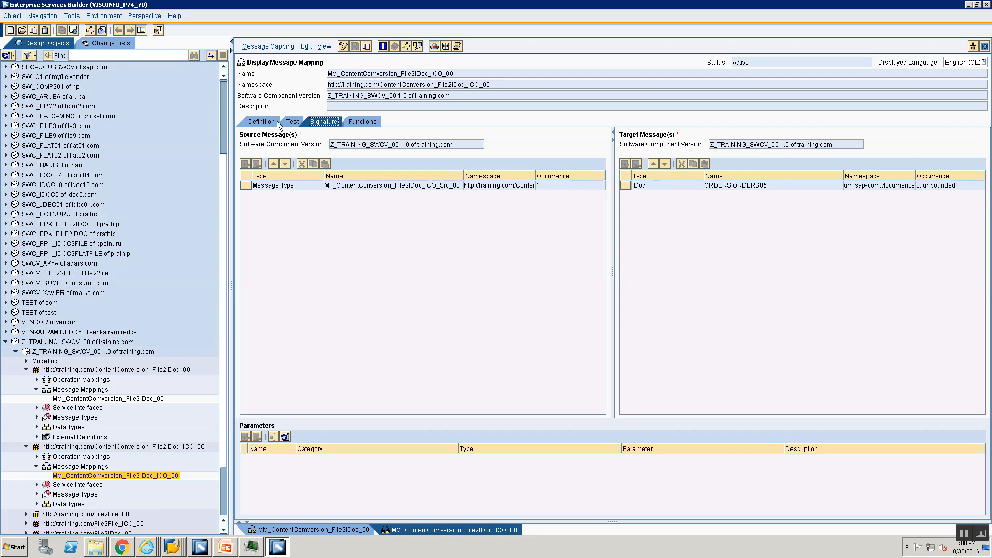
pyautogui.click(250, 123)
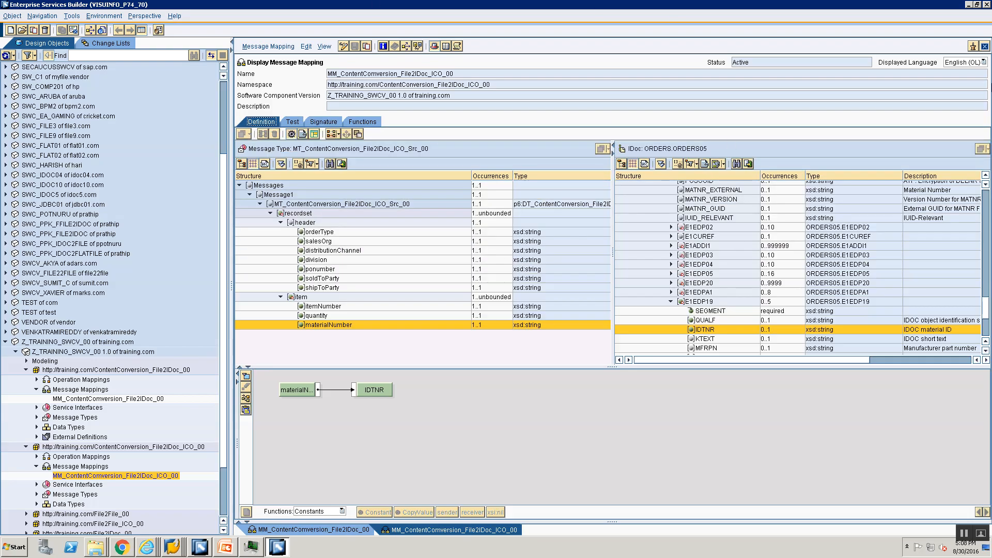
pyautogui.click(985, 46)
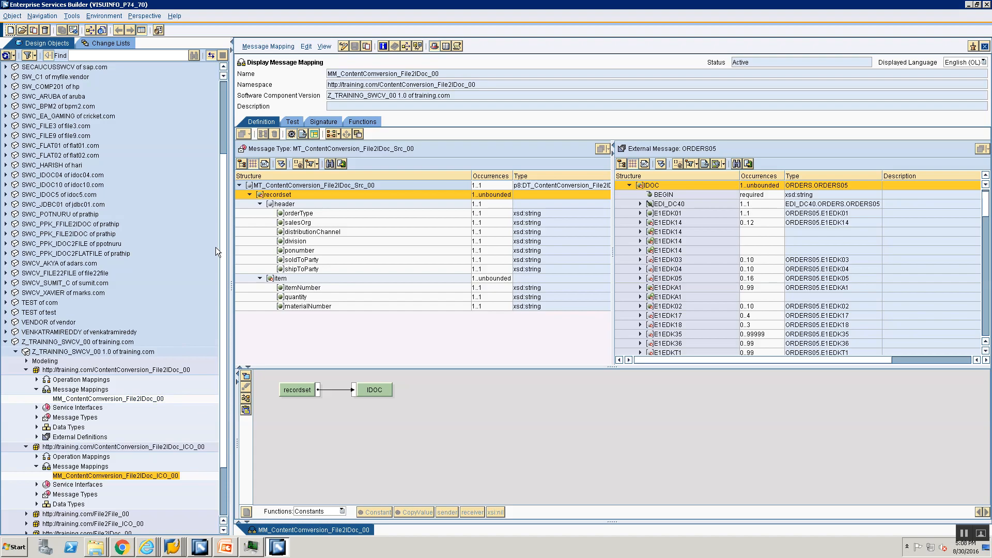
pyautogui.click(26, 446)
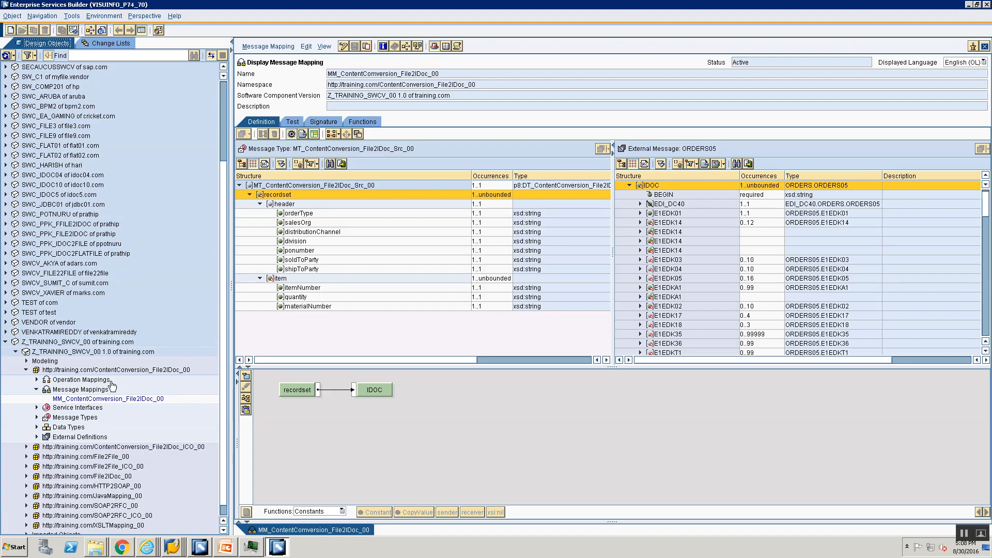
# - Put MM_ContentComversion_File2IDoc_00 in edit mode and set the ORDERS05 target message's occurrence to 0..unbounded in its signature
pyautogui.click(113, 370)
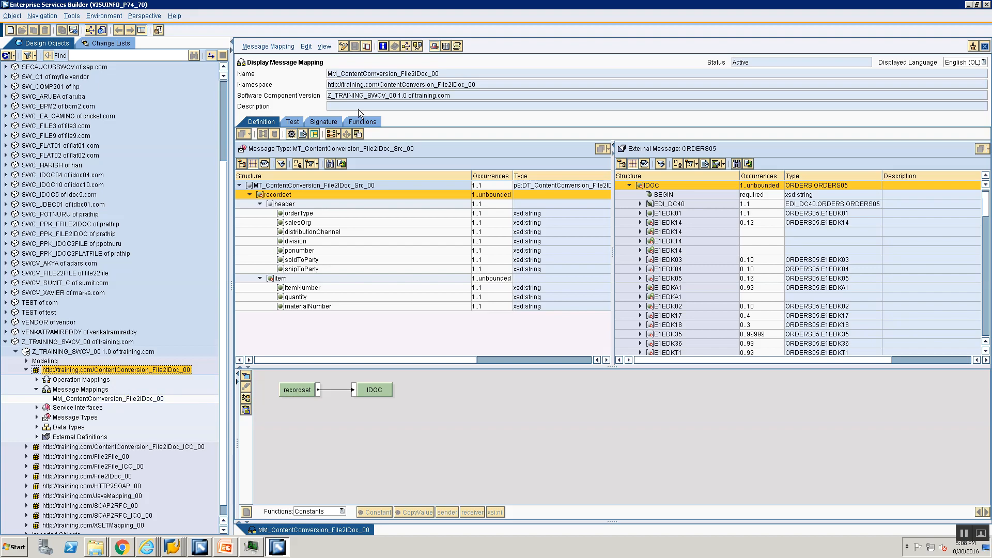
pyautogui.click(345, 47)
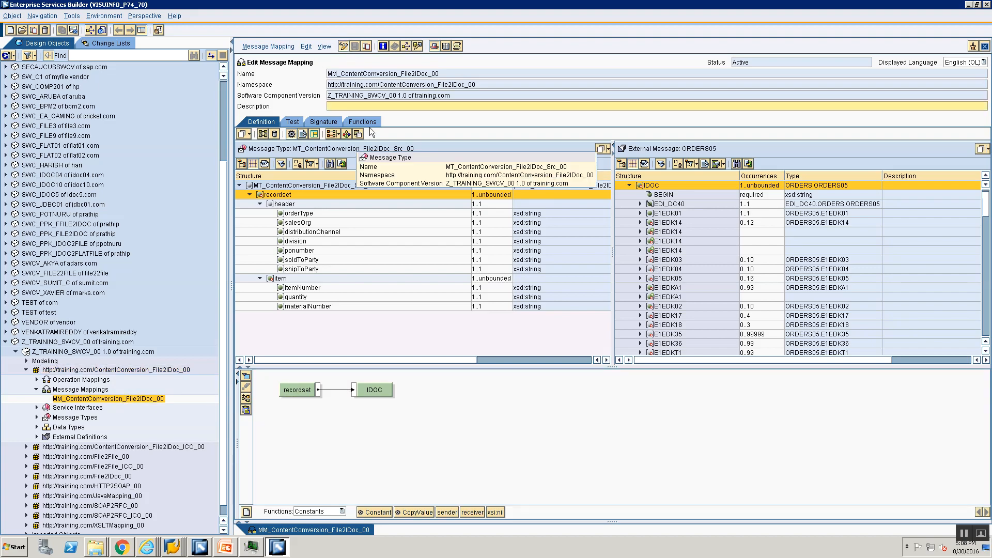
pyautogui.click(407, 108)
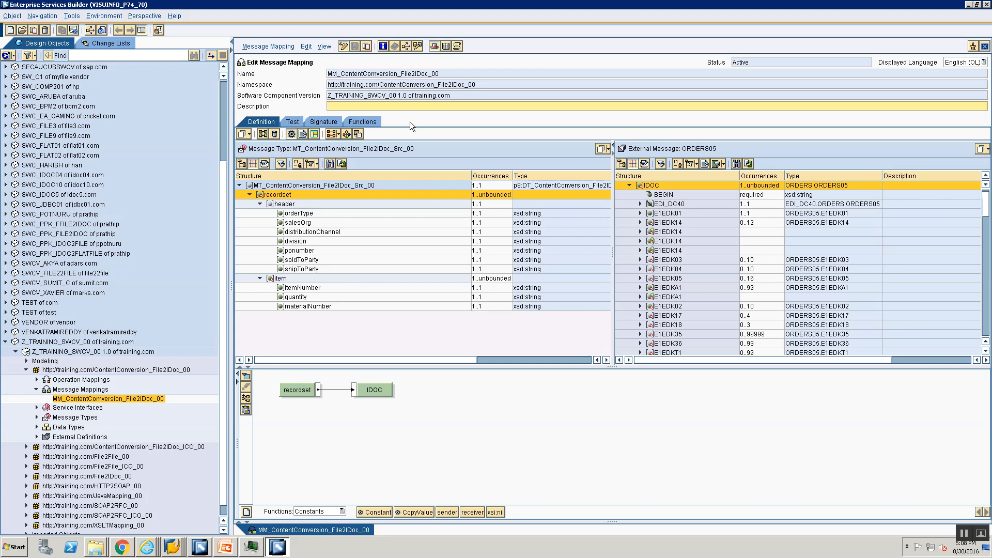
pyautogui.click(333, 122)
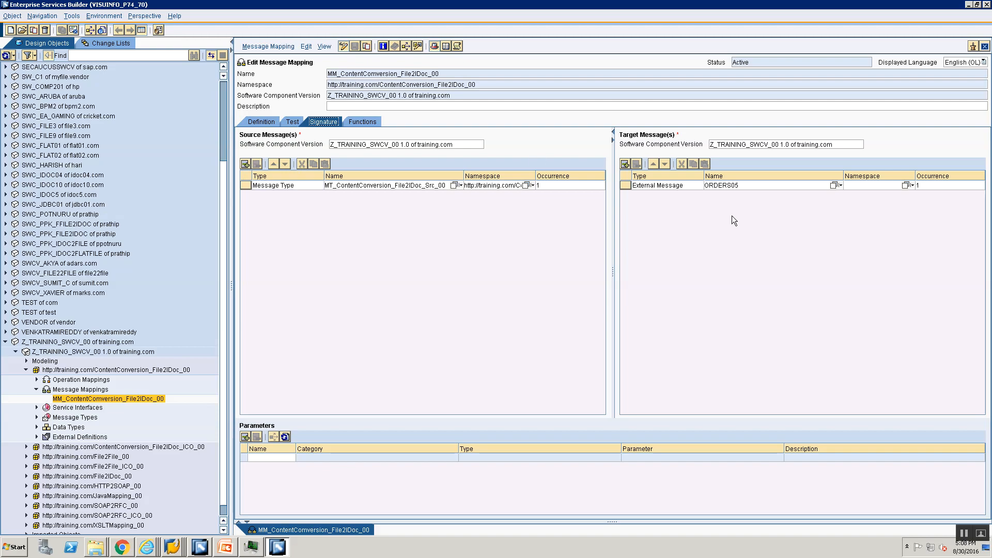
pyautogui.click(932, 184)
pyautogui.click(926, 214)
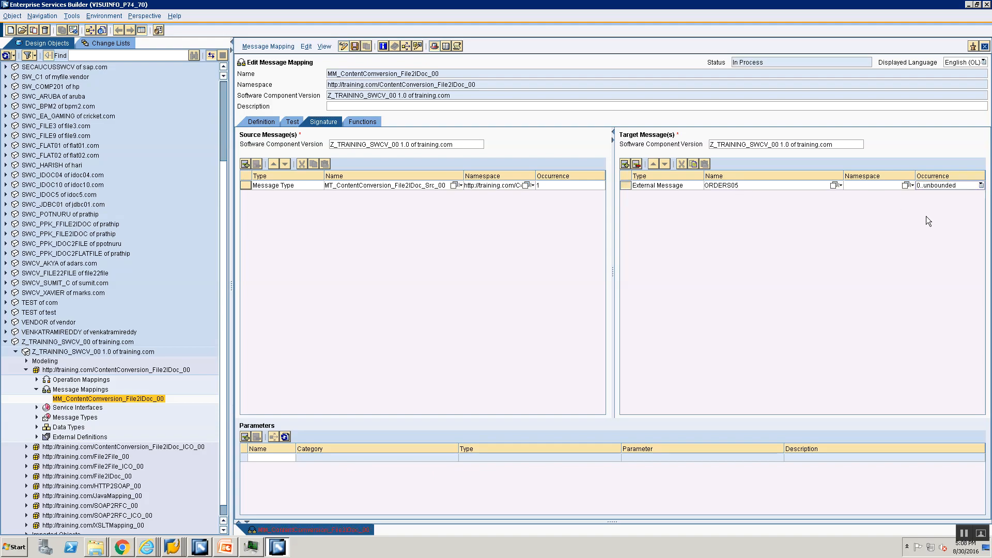
# - Return to the mapping definition and review the processing log about the changed target structure
pyautogui.click(268, 120)
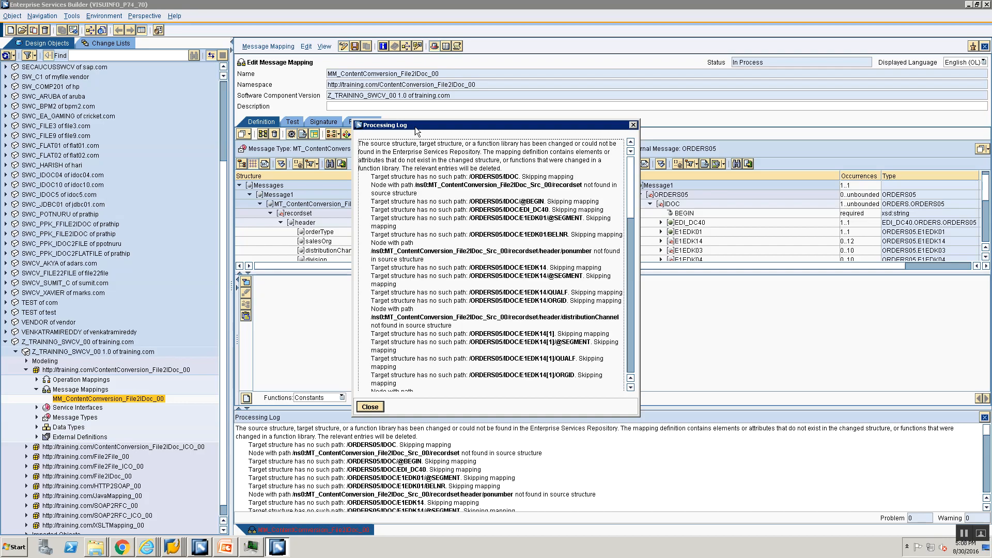
pyautogui.moveTo(414, 126); pyautogui.dragTo(499, 125)
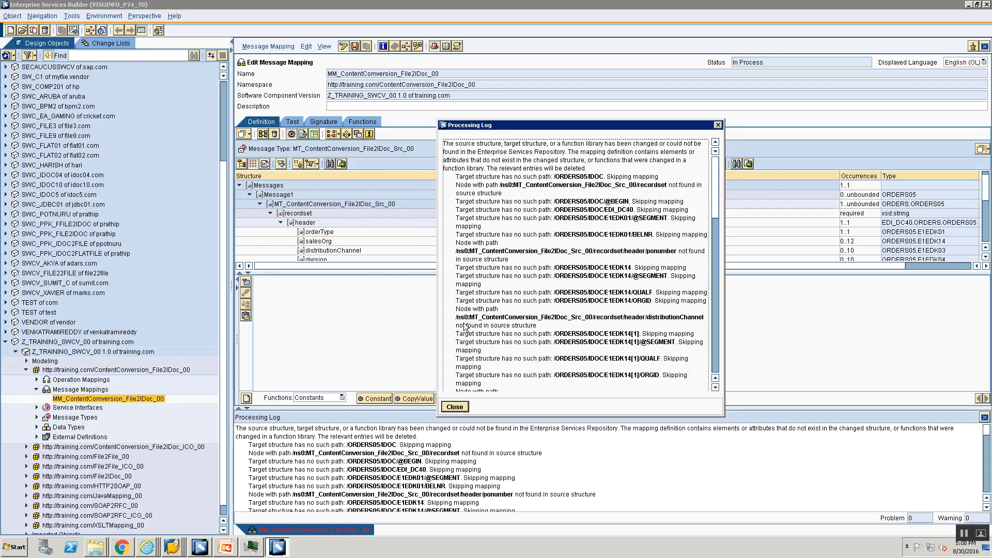
pyautogui.scroll(-3, 475, 313)
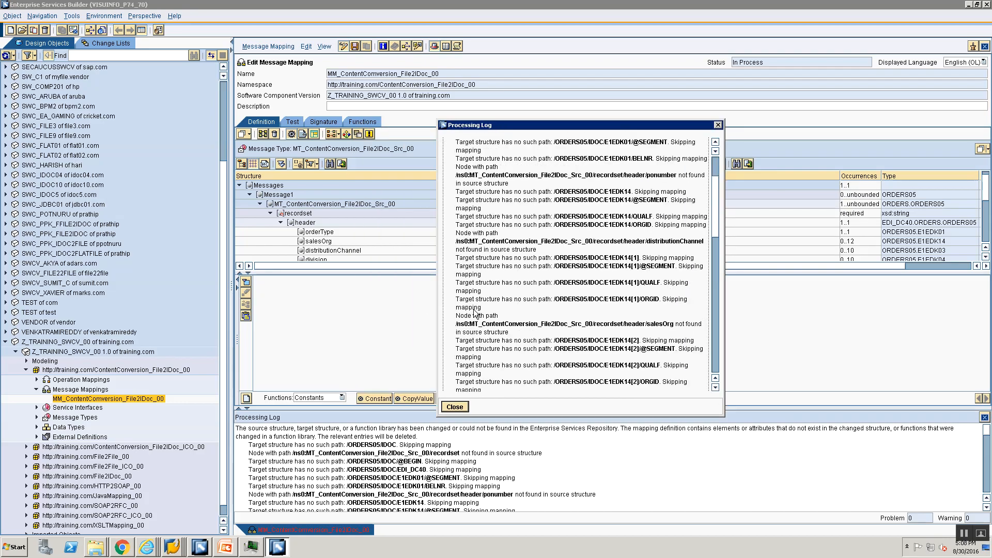
pyautogui.scroll(4, 474, 314)
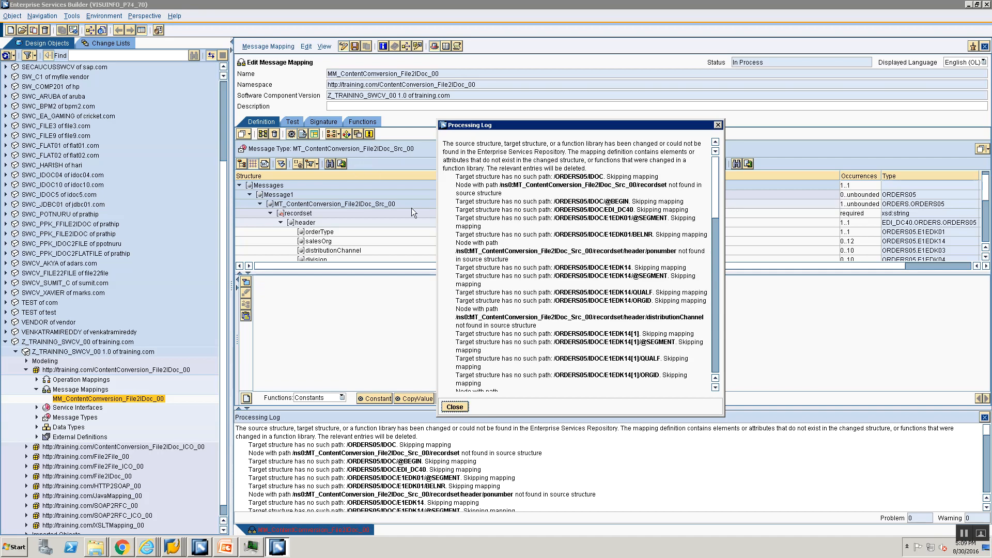
pyautogui.click(456, 407)
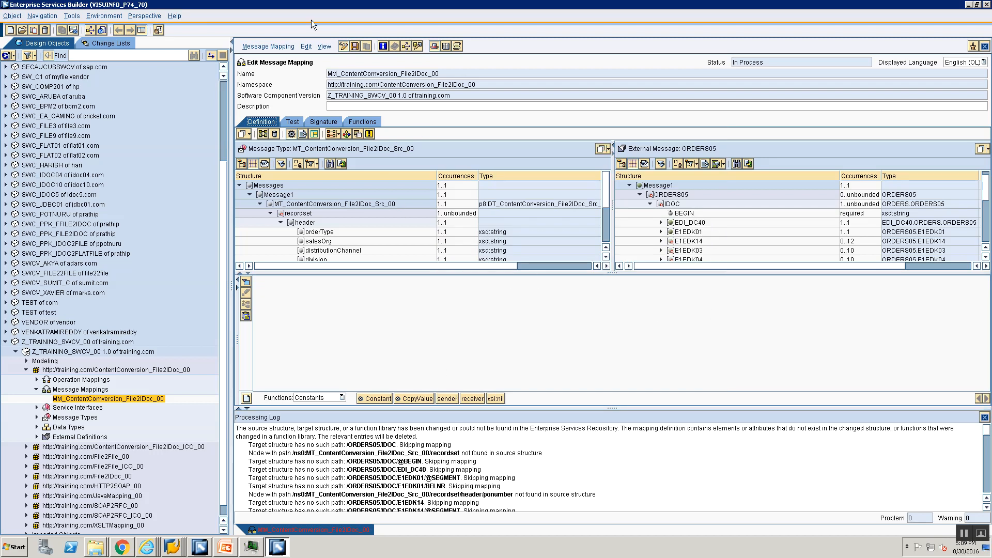
# - Close the mapping without saving its changes and reopen MM_ContentComversion_File2IDoc_00 on its recordset-to-IDOC mapping
pyautogui.click(985, 47)
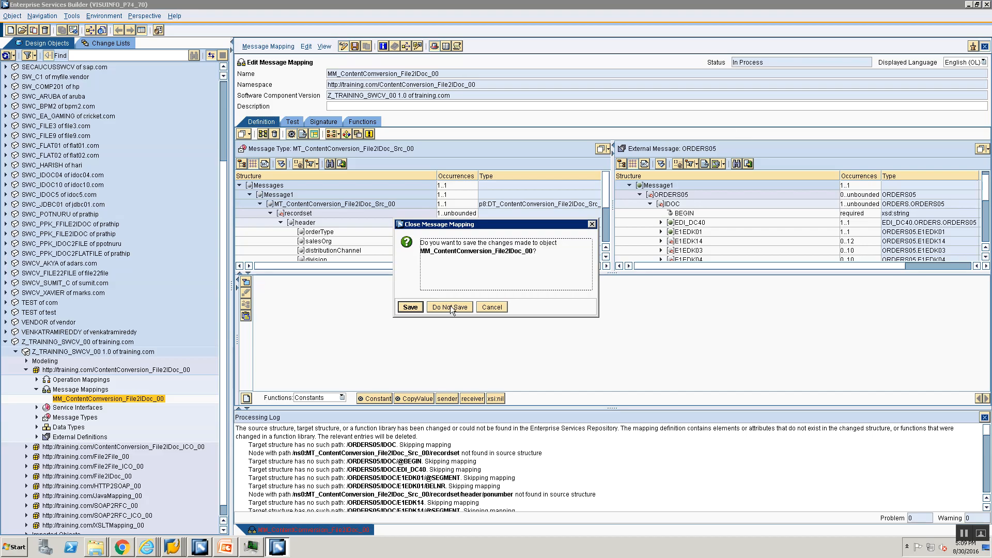
pyautogui.click(450, 307)
pyautogui.doubleClick(77, 399)
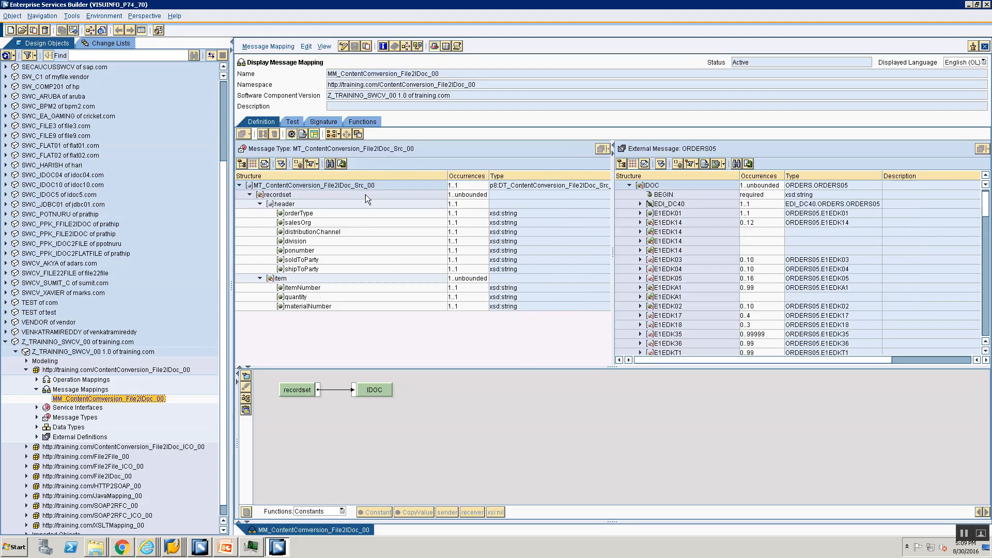
pyautogui.click(365, 195)
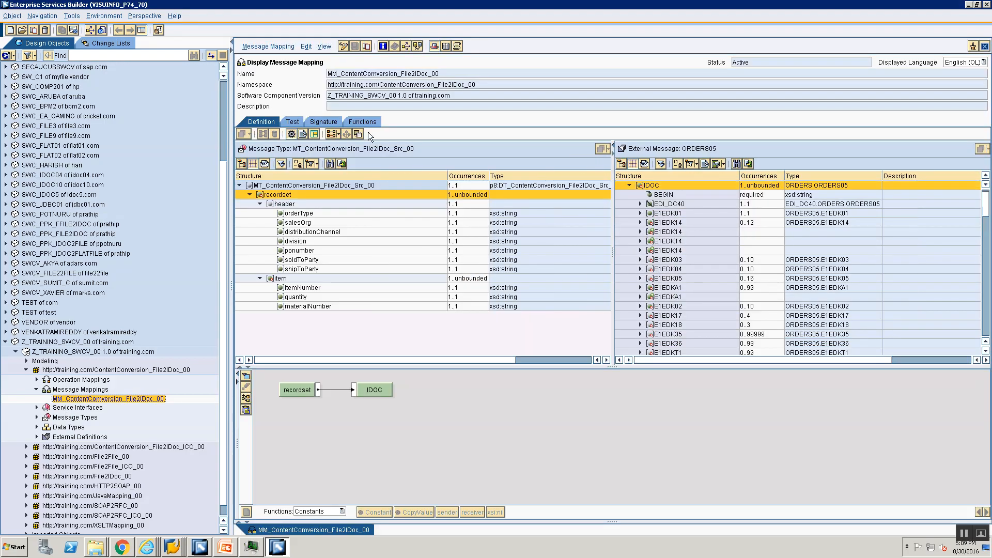
# - Switch the reopened mapping to edit mode and change the target ORDERS05 external message's occurrence to 0..unbounded
pyautogui.click(343, 47)
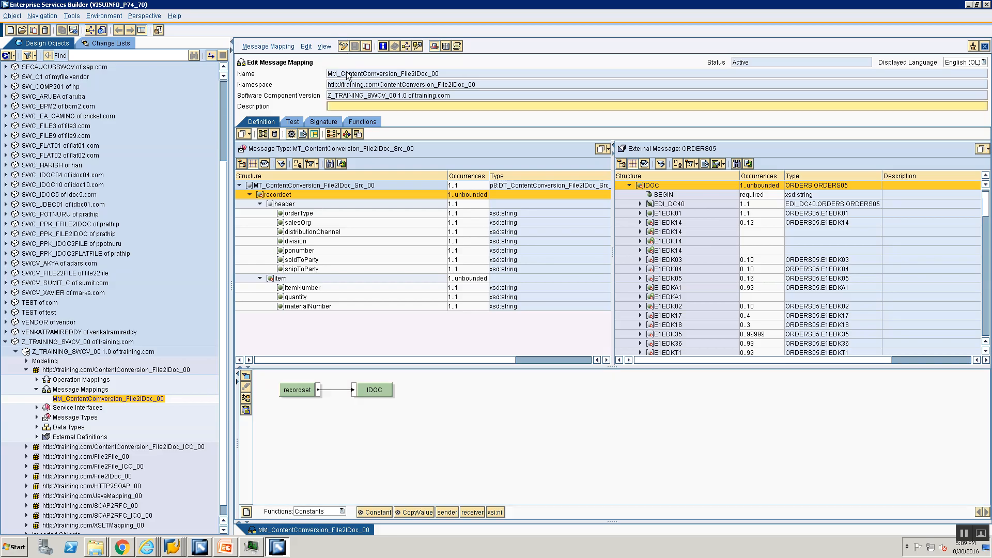
pyautogui.click(322, 122)
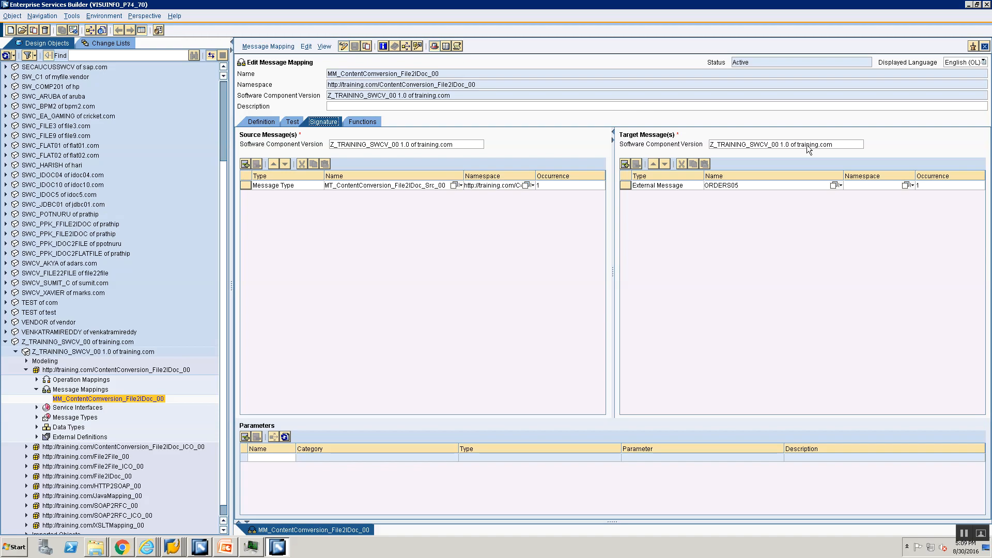
pyautogui.click(931, 185)
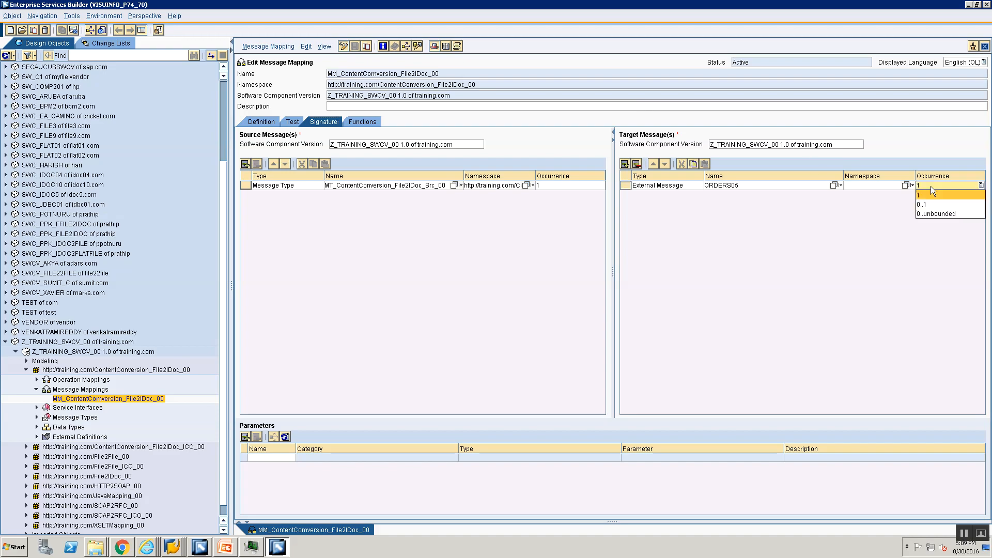
pyautogui.click(928, 214)
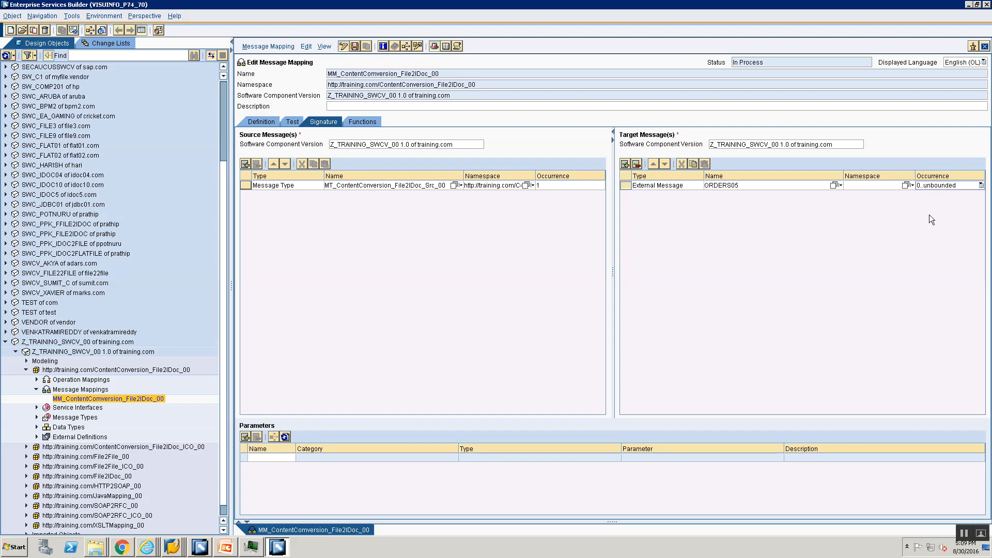
# - Go back to the mapping definition and dismiss the processing log
pyautogui.click(262, 122)
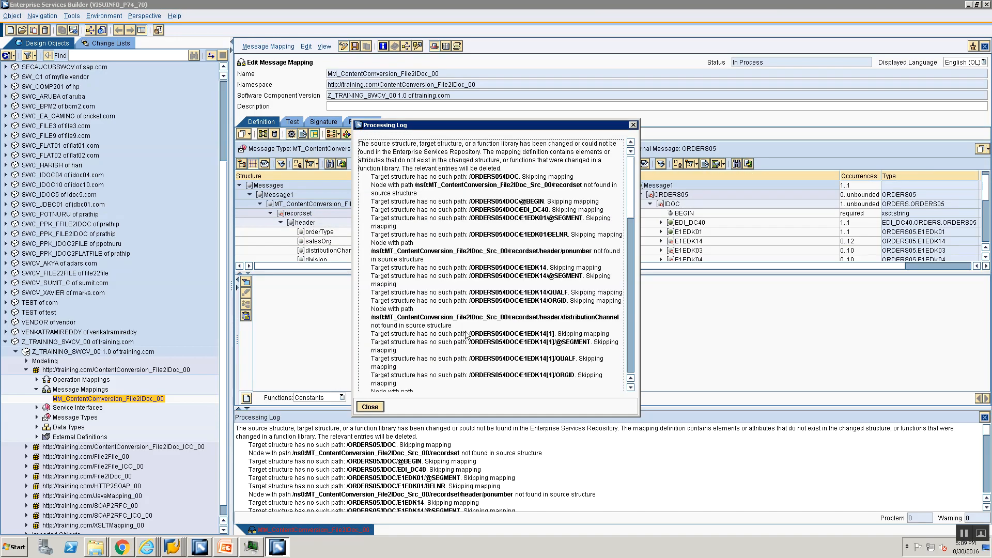
pyautogui.click(372, 409)
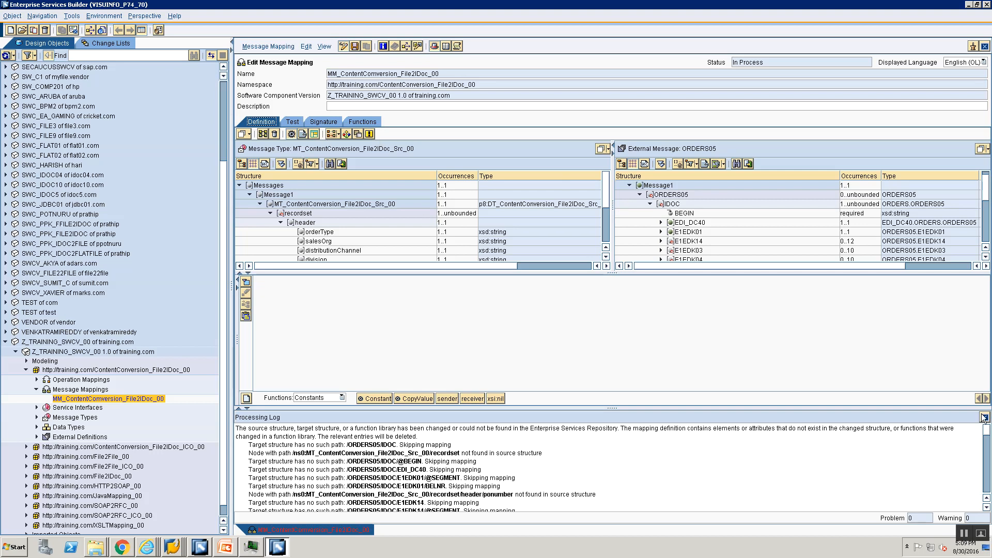
pyautogui.click(370, 134)
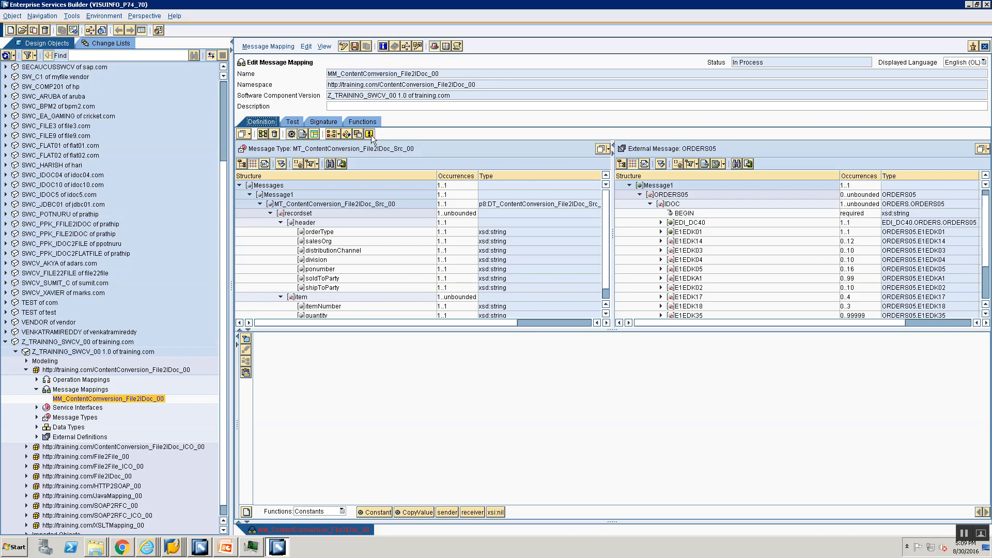
# - Refactor the missing fields by moving /ORDERS05/IDOC to the IDOC node under Message1 and the missing source recordset path to recordset
pyautogui.click(370, 135)
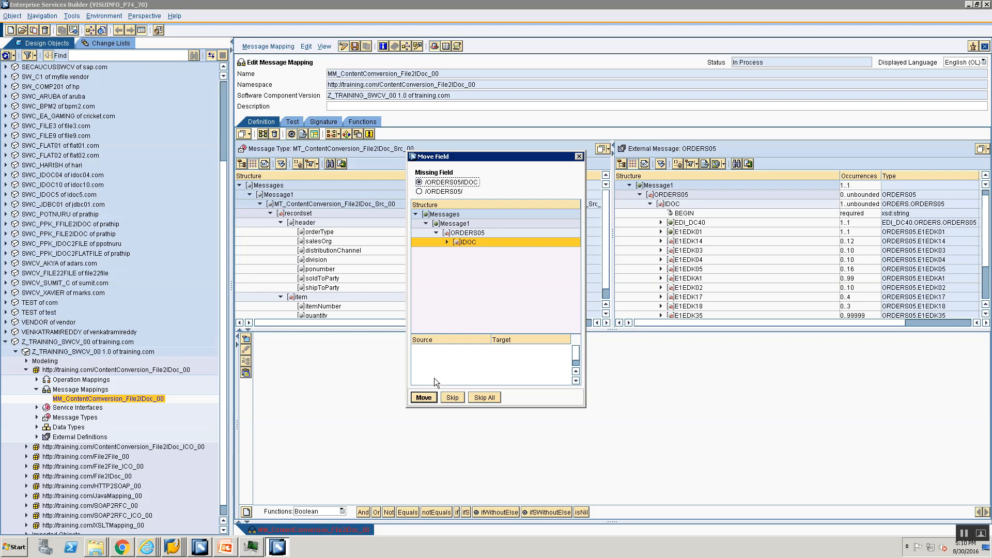
pyautogui.click(424, 398)
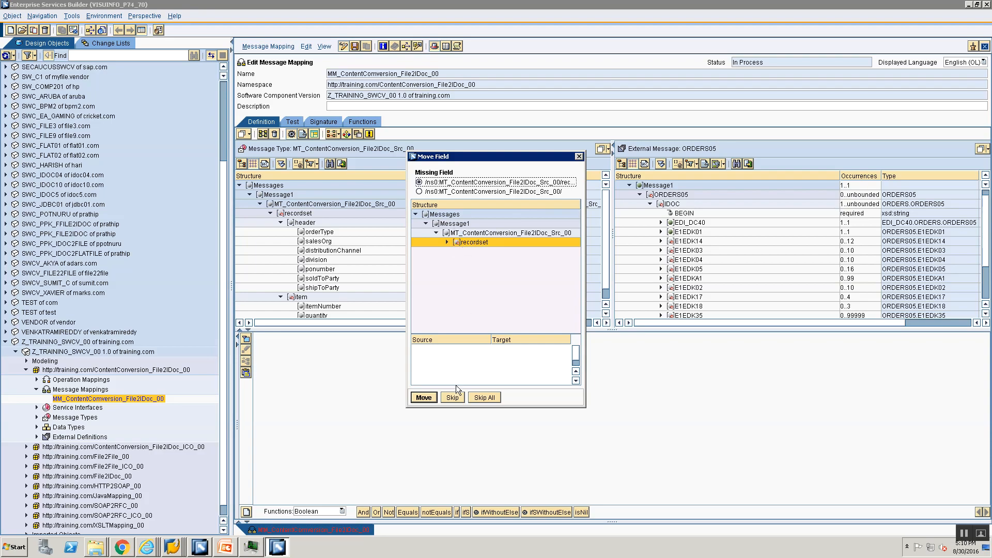
pyautogui.click(423, 397)
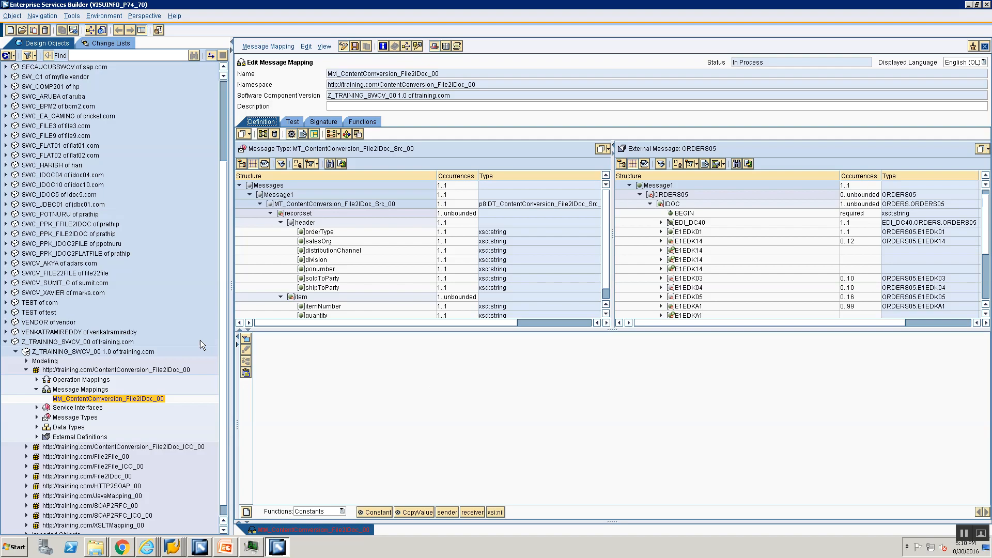
# - Check the field mappings of the repeated E1EDK14 segments and return to display mode without saving the mapping
pyautogui.click(683, 241)
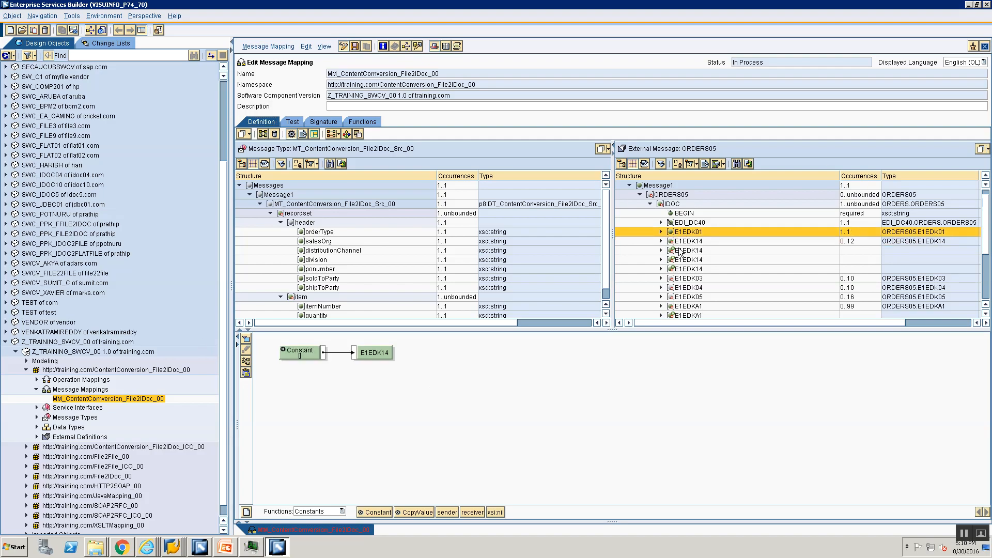
pyautogui.click(681, 251)
pyautogui.click(689, 269)
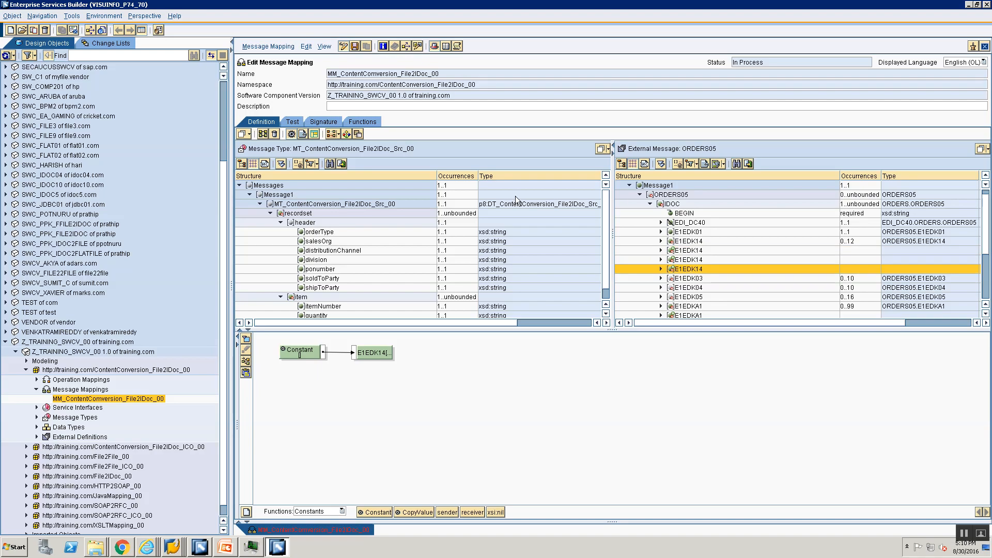
pyautogui.click(343, 47)
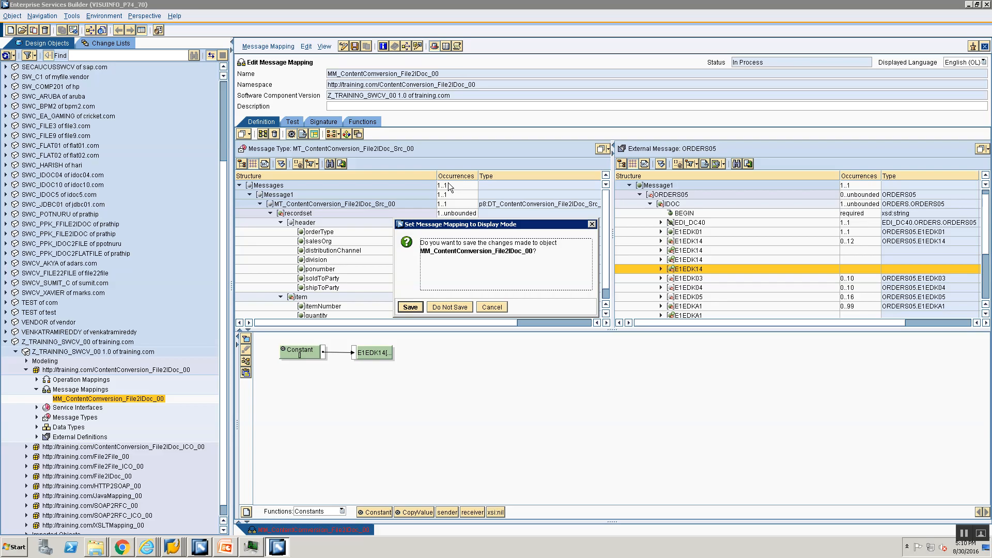
pyautogui.click(450, 307)
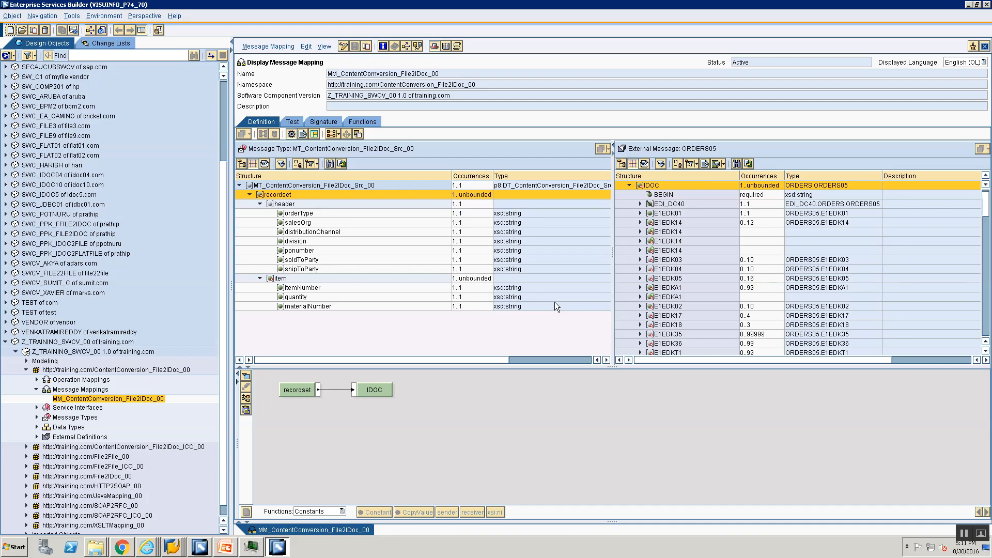
# - Switch to the SAP PO_MappingOverview presentation in PowerPoint, start the slide show and advance to Refactoring Message Mapping (2 of 3)
pyautogui.click(226, 547)
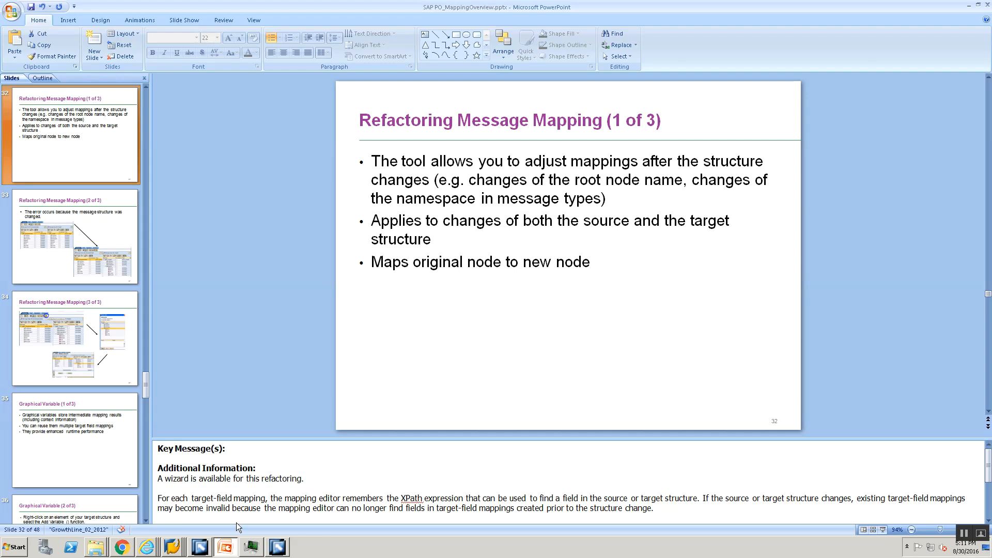
pyautogui.click(884, 529)
pyautogui.press('Right')
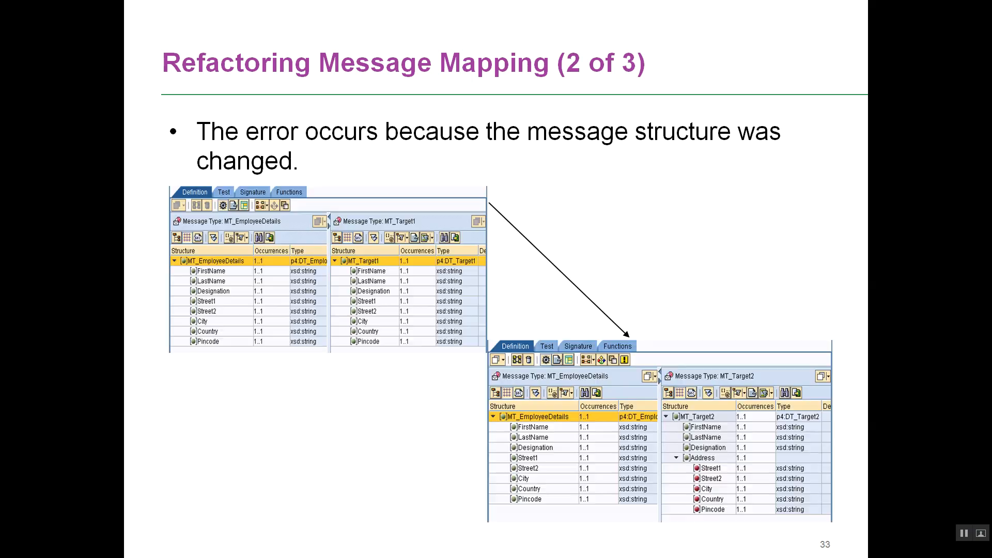
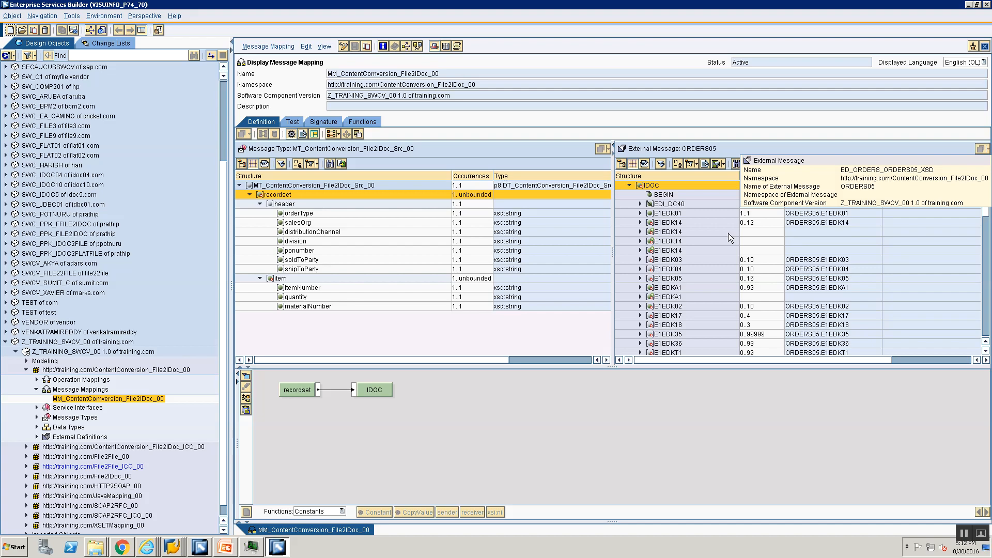
pyautogui.click(985, 46)
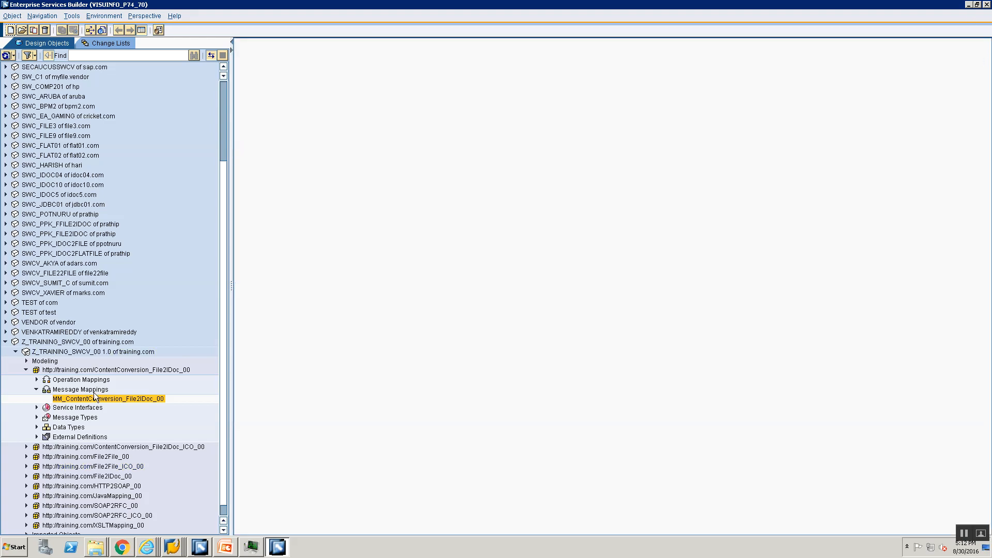
pyautogui.scroll(-1, 94, 392)
pyautogui.click(26, 359)
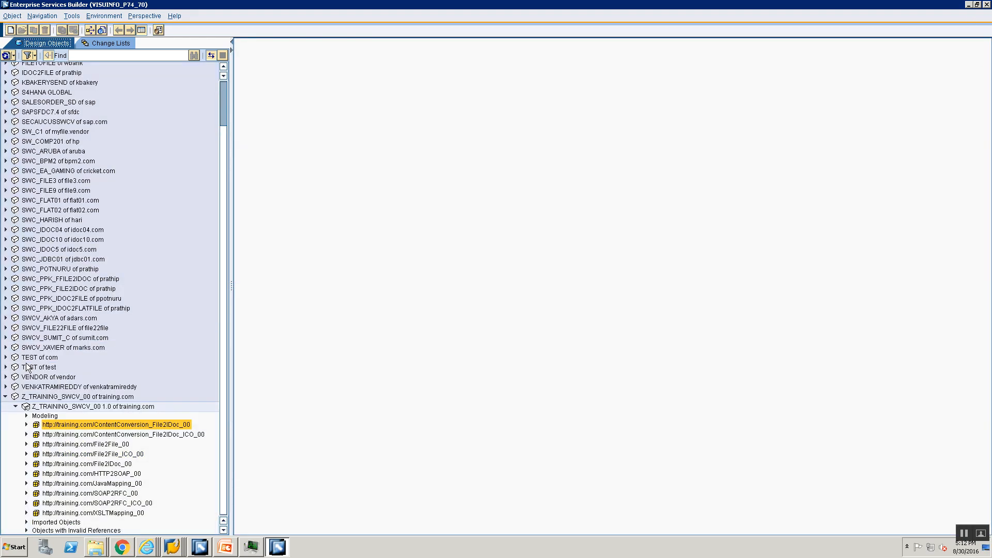
pyautogui.click(27, 484)
pyautogui.scroll(-4, 56, 483)
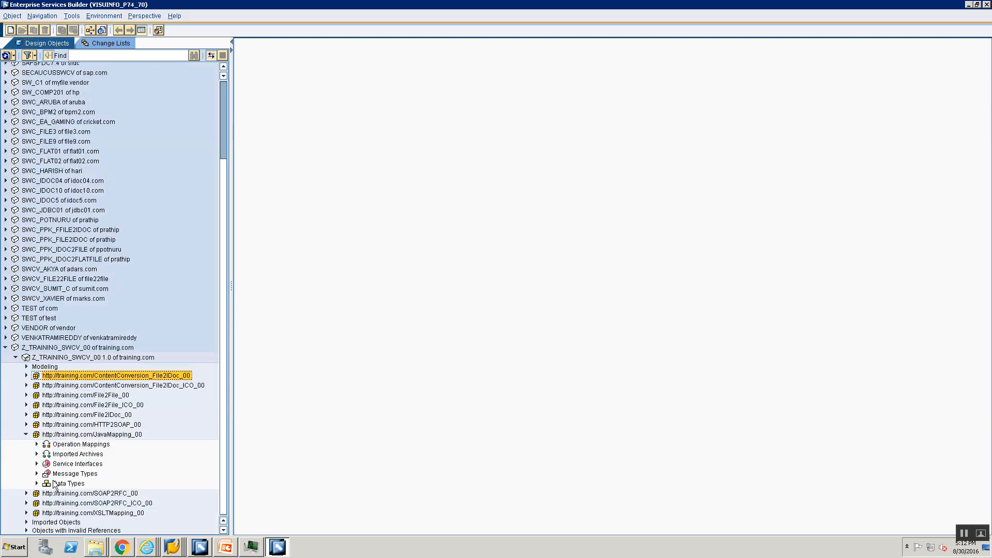
pyautogui.click(67, 445)
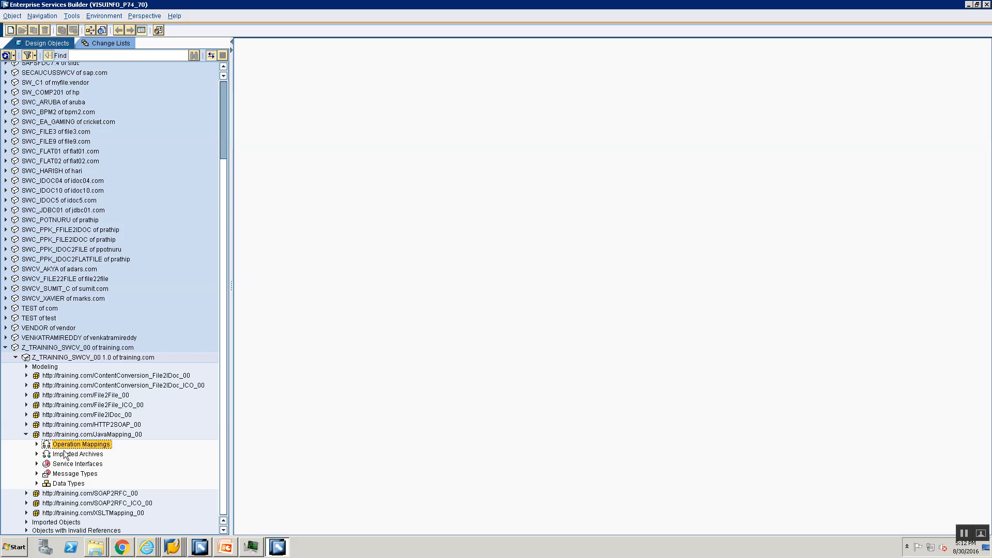
pyautogui.rightClick(68, 448)
pyautogui.click(78, 452)
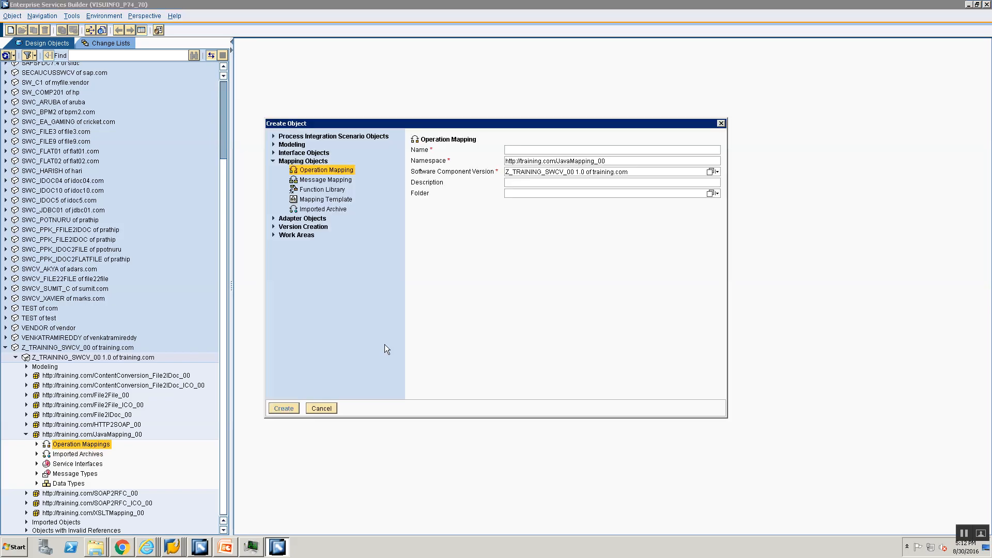
pyautogui.click(326, 179)
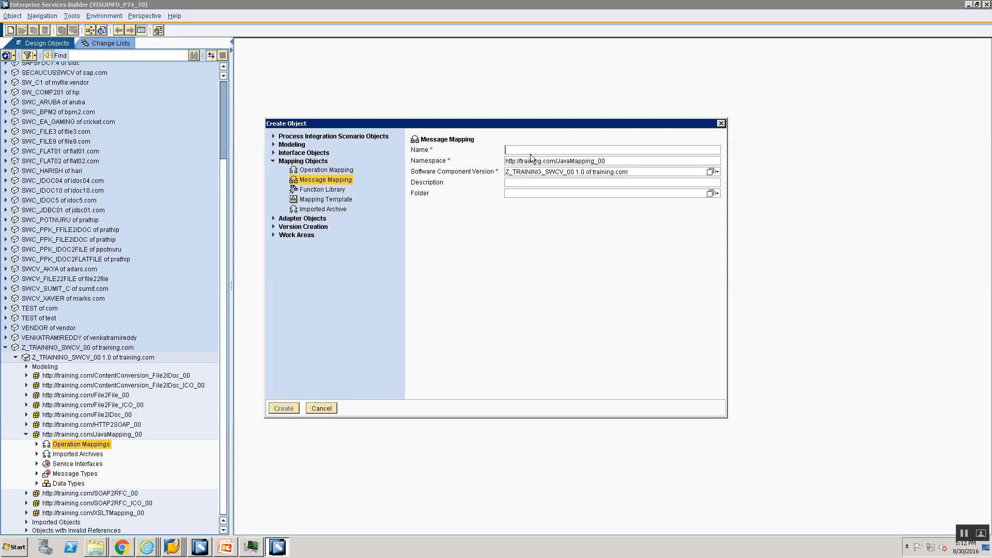
pyautogui.click(549, 151)
pyautogui.write('MM_')
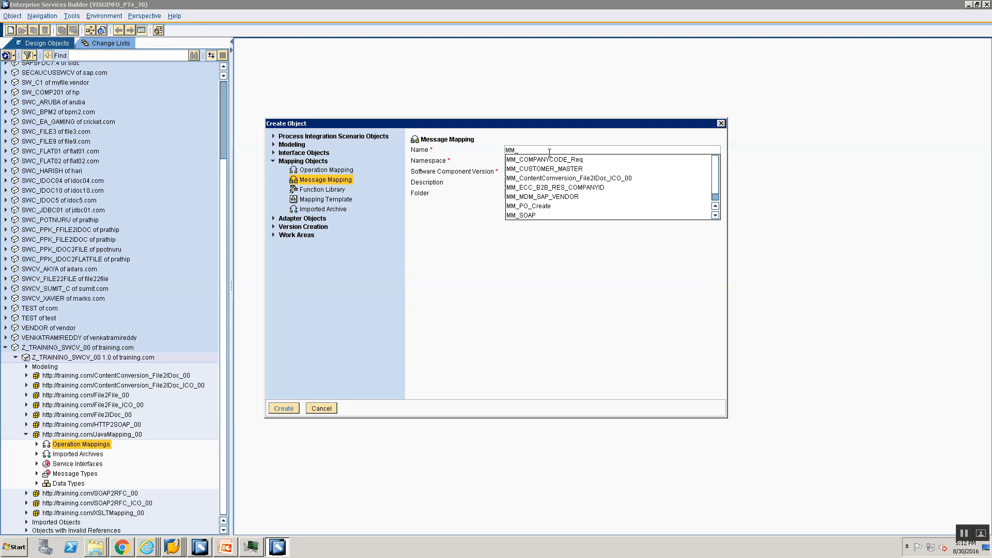
pyautogui.write('Variabl')
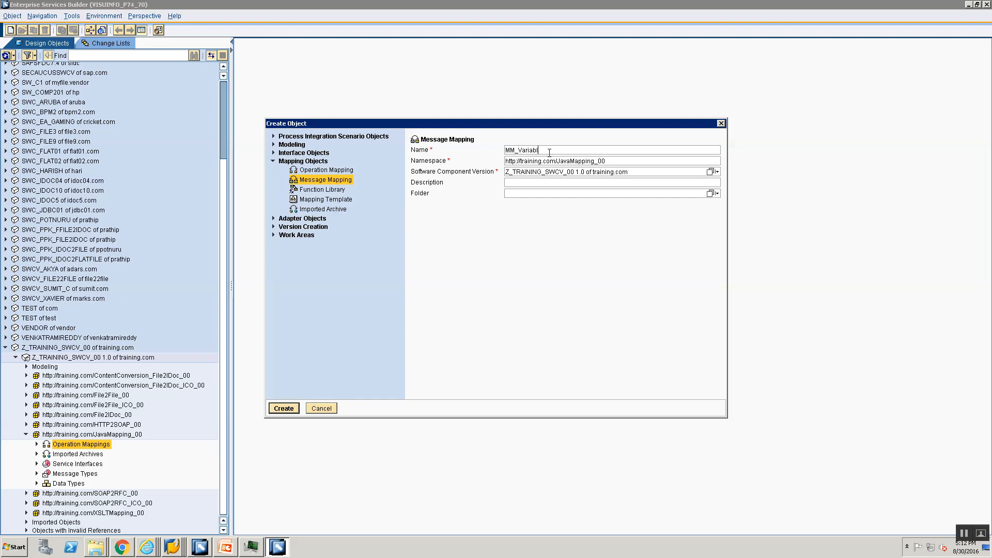
pyautogui.write('eDemo')
pyautogui.press('Return')
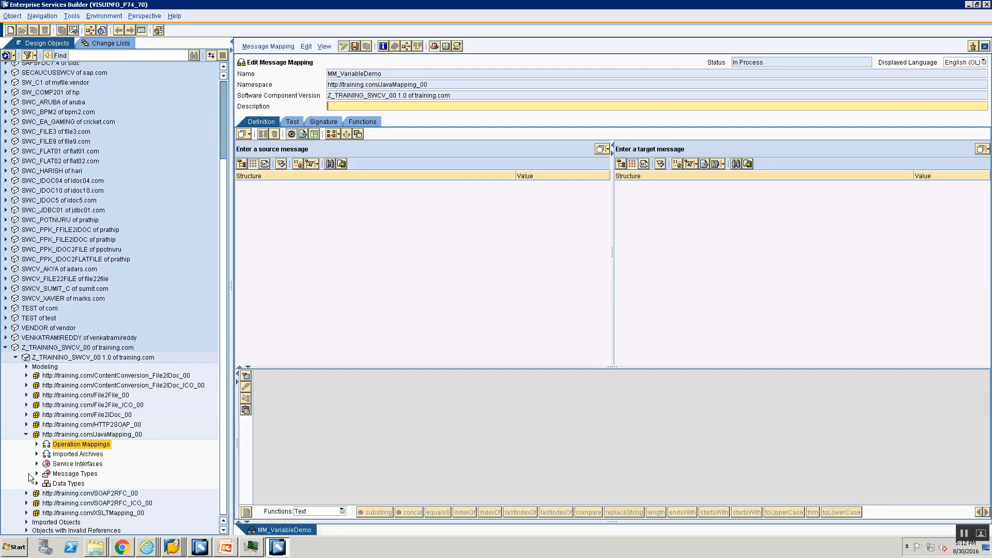
# - Assign message type MT_Src as the mapping's source message and MT_Tgt as its target message
pyautogui.click(37, 473)
pyautogui.click(64, 467)
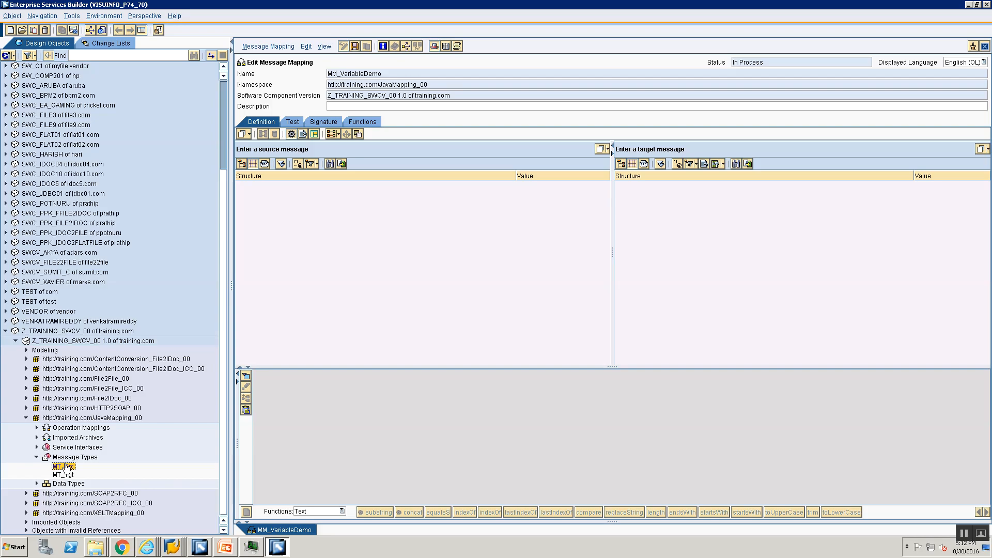
pyautogui.moveTo(64, 471); pyautogui.dragTo(443, 149)
pyautogui.click(62, 474)
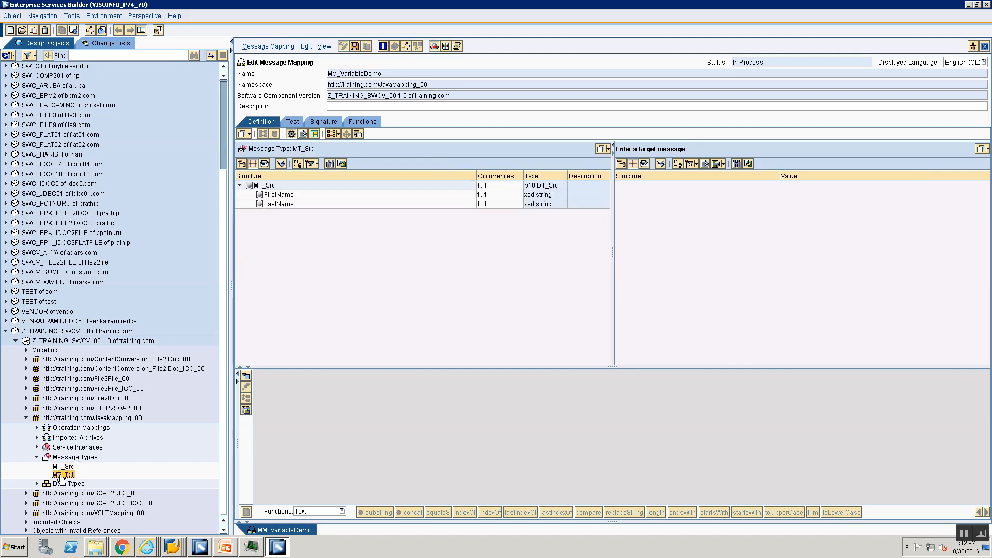
pyautogui.moveTo(61, 477); pyautogui.dragTo(745, 145)
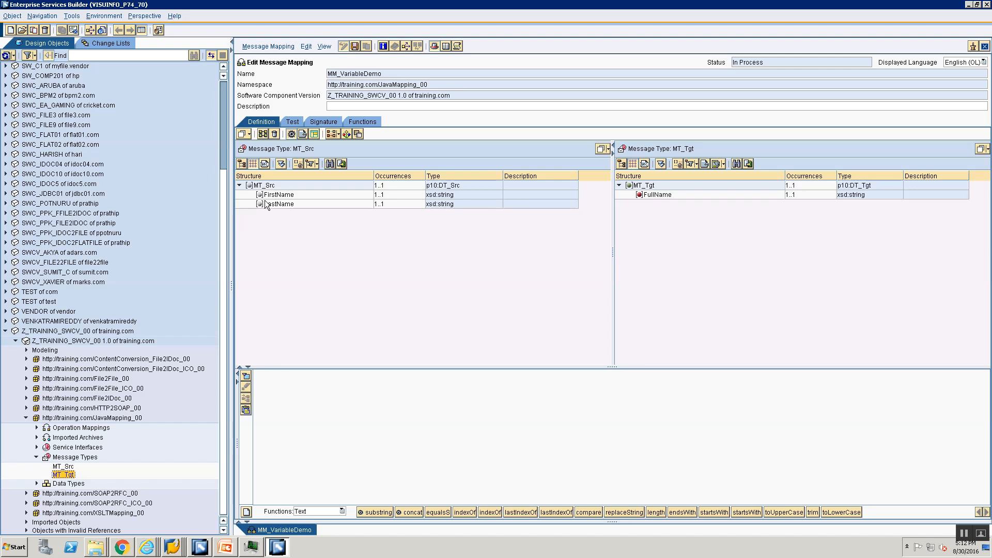
# - Add a variable named var under the MT_Tgt target node
pyautogui.click(650, 186)
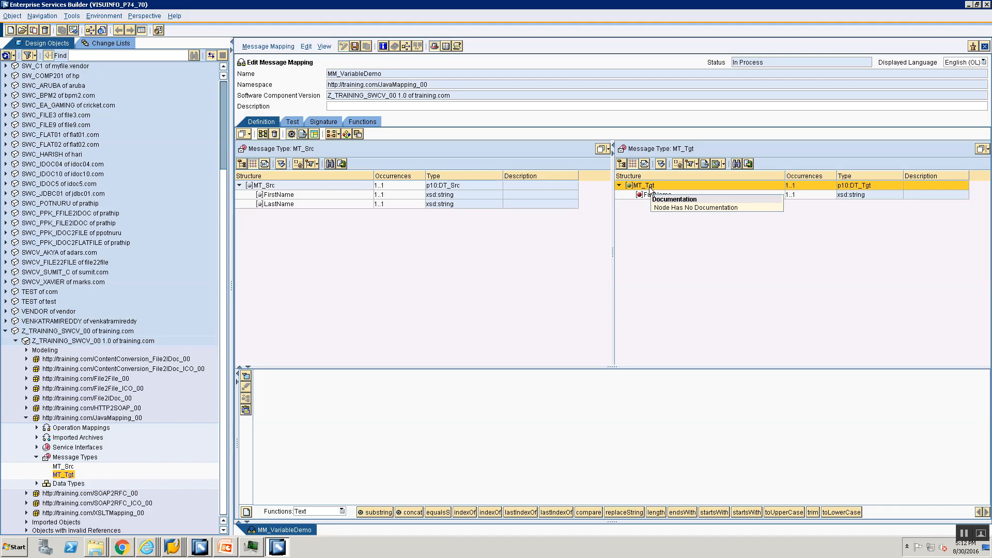
pyautogui.rightClick(650, 189)
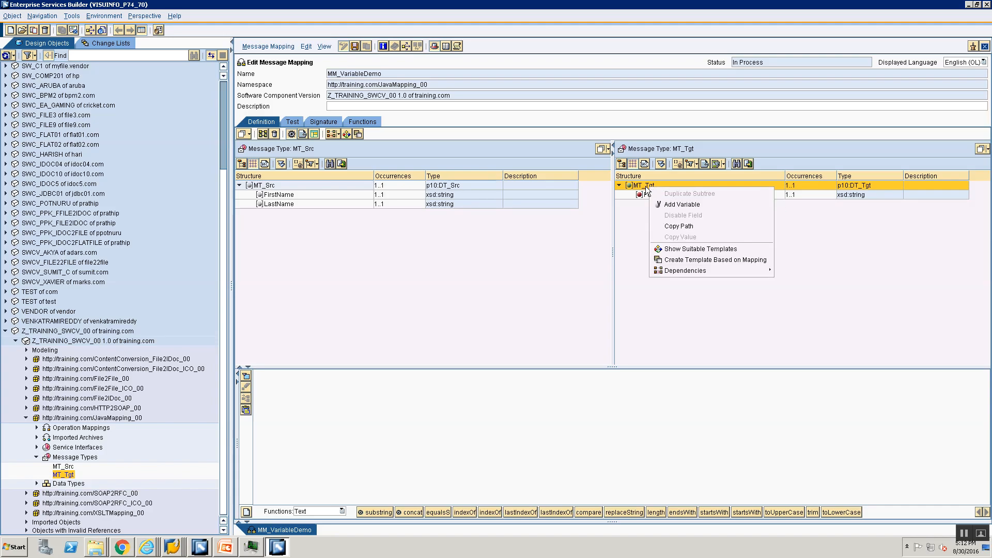
pyautogui.click(646, 190)
pyautogui.rightClick(647, 190)
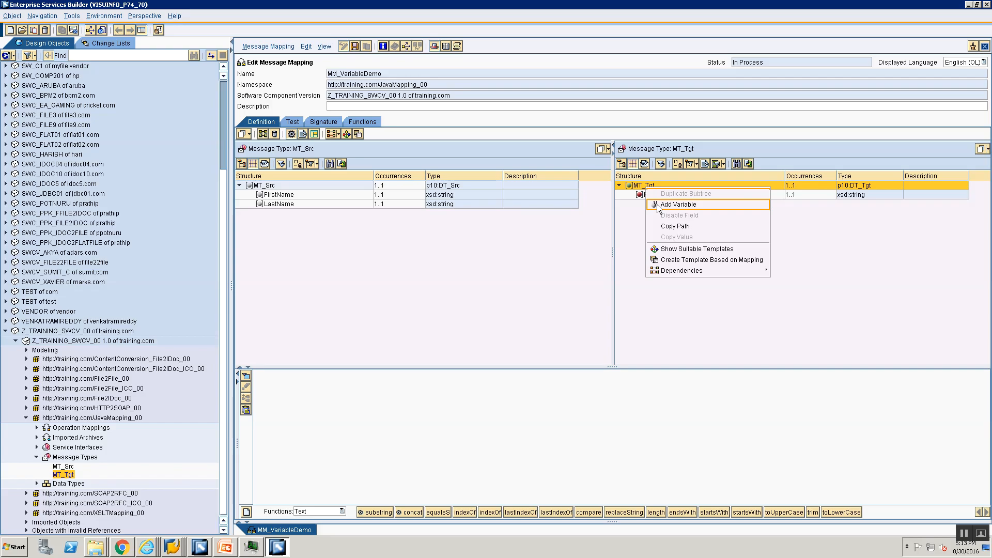
pyautogui.click(641, 185)
pyautogui.rightClick(641, 186)
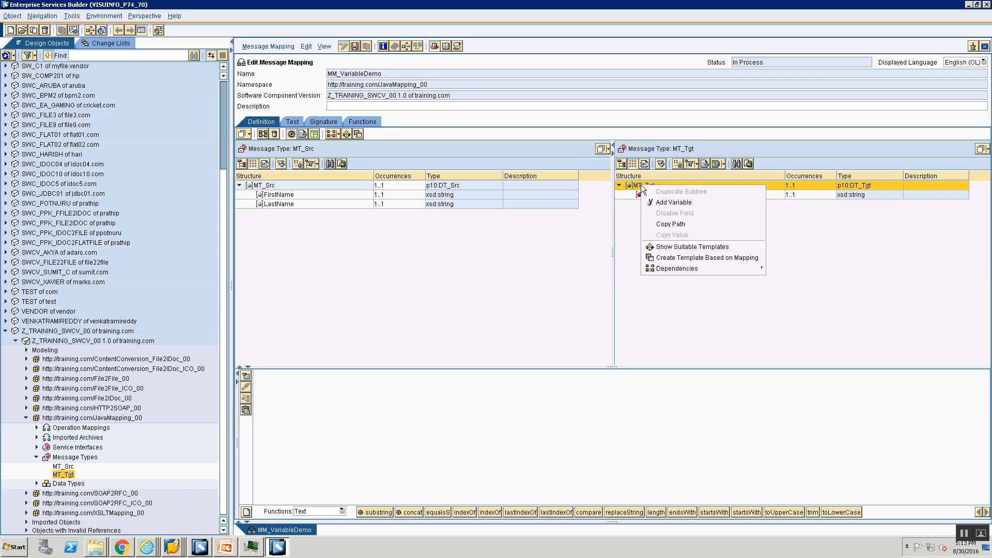
pyautogui.click(680, 202)
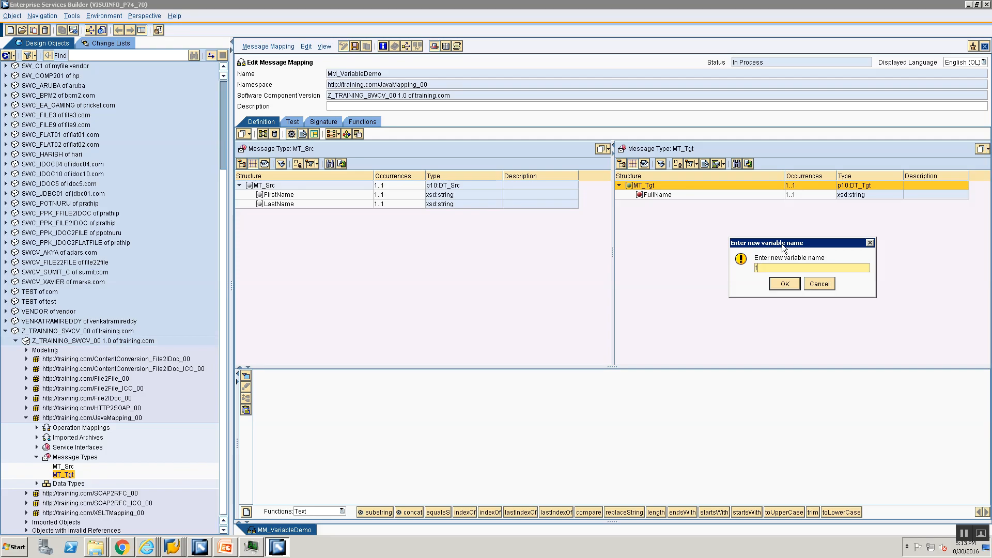
pyautogui.write('var')
pyautogui.press('Return')
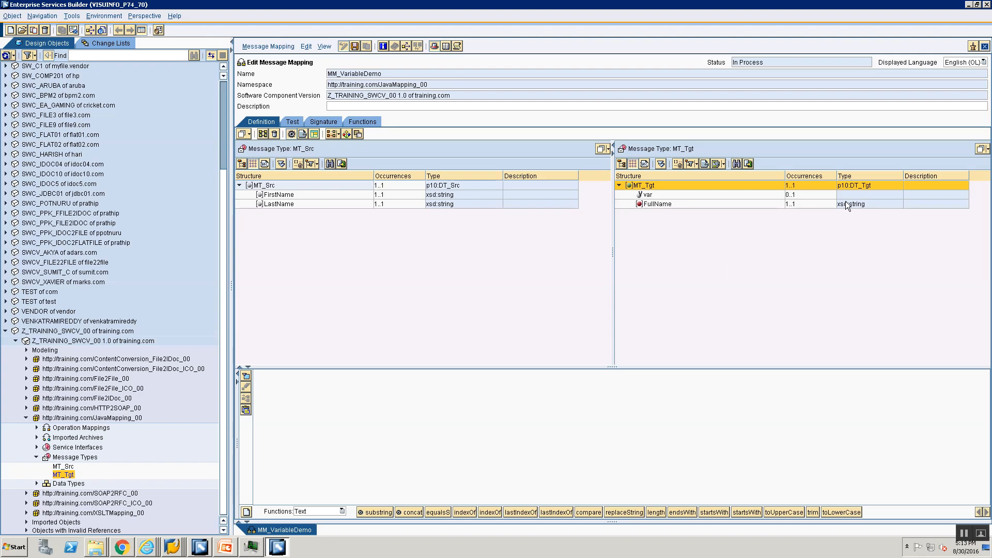
# - Delete the var variable from the MT_Tgt target structure
pyautogui.click(678, 194)
pyautogui.rightClick(678, 195)
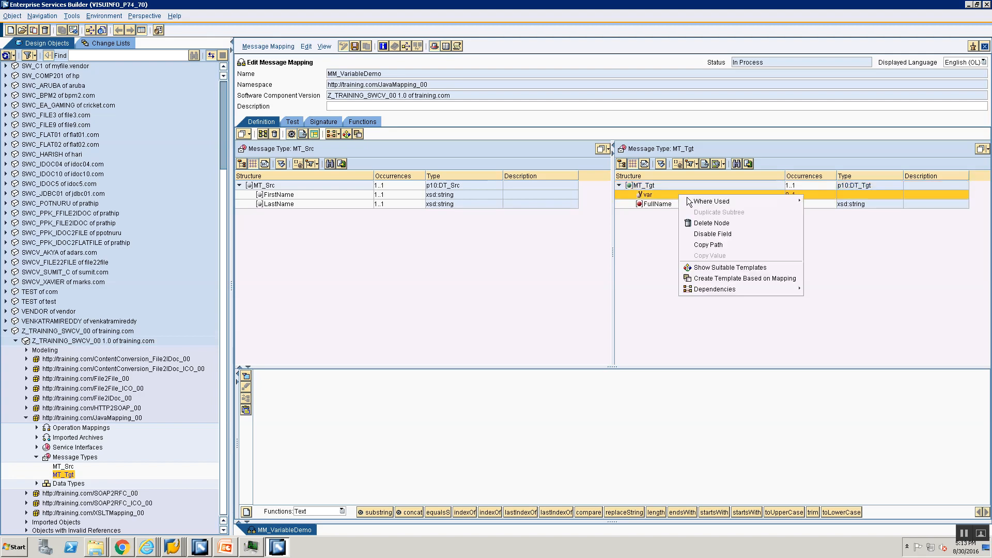
pyautogui.click(698, 222)
# - Add a variable named var_fullname under the MT_Tgt target node
pyautogui.click(638, 184)
pyautogui.rightClick(638, 184)
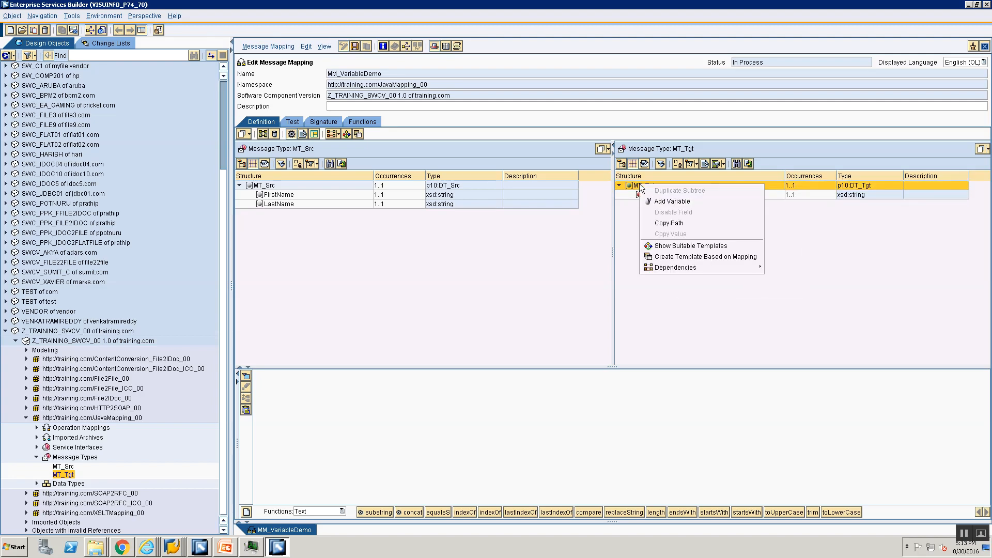
pyautogui.click(671, 209)
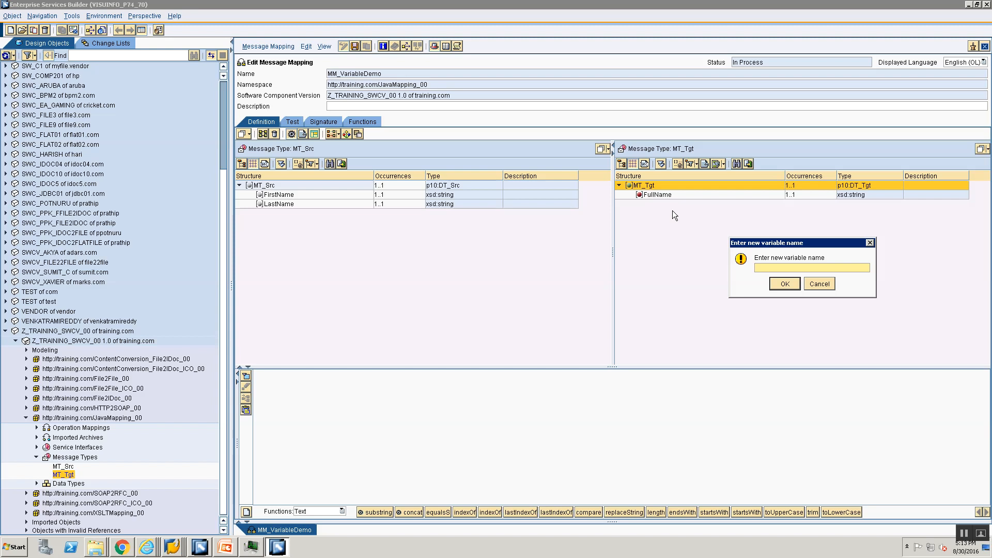
pyautogui.write('var_fullname')
pyautogui.press('Return')
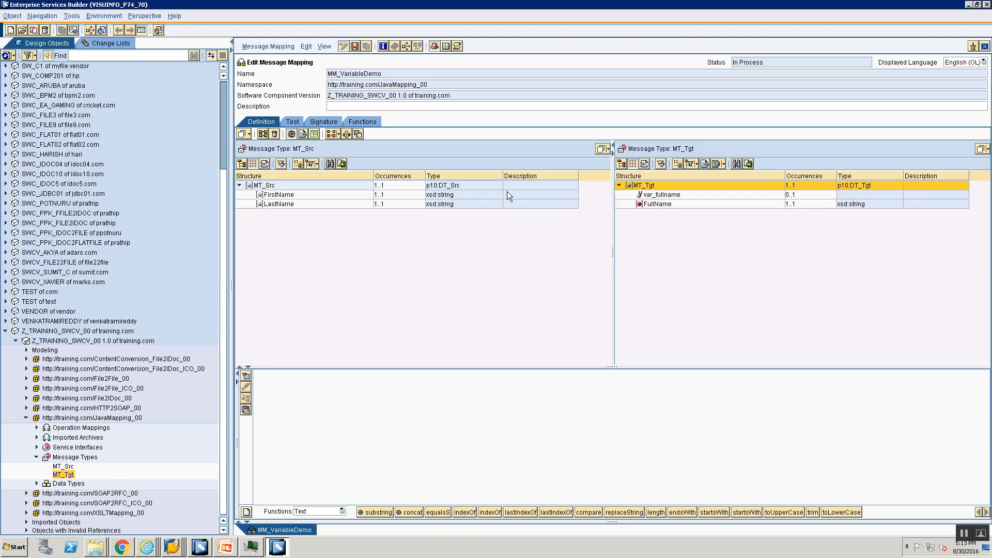
# - Place var_fullname, the source fields FirstName and LastName, and the concat text function in the mapping editor
pyautogui.moveTo(659, 195); pyautogui.dragTo(560, 418)
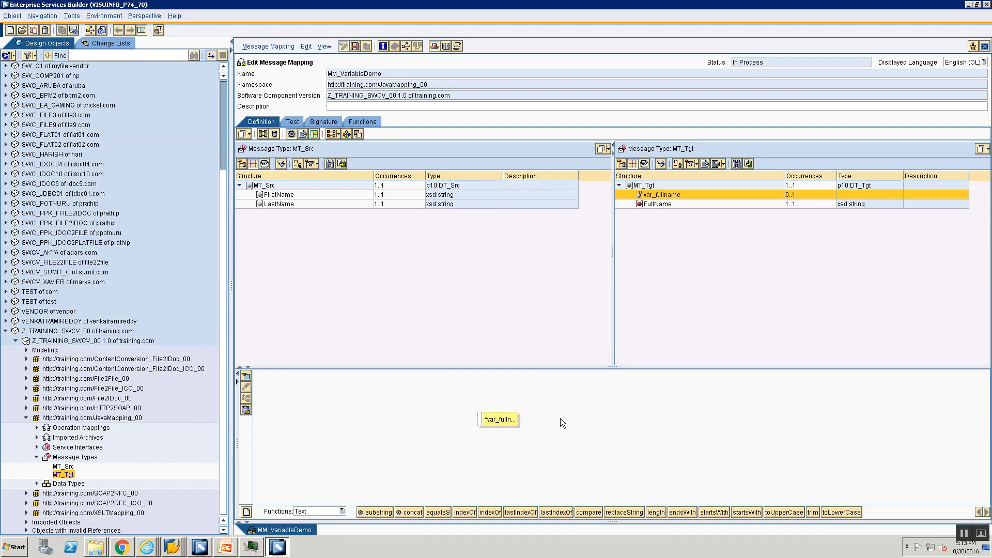
pyautogui.doubleClick(265, 196)
pyautogui.click(266, 203)
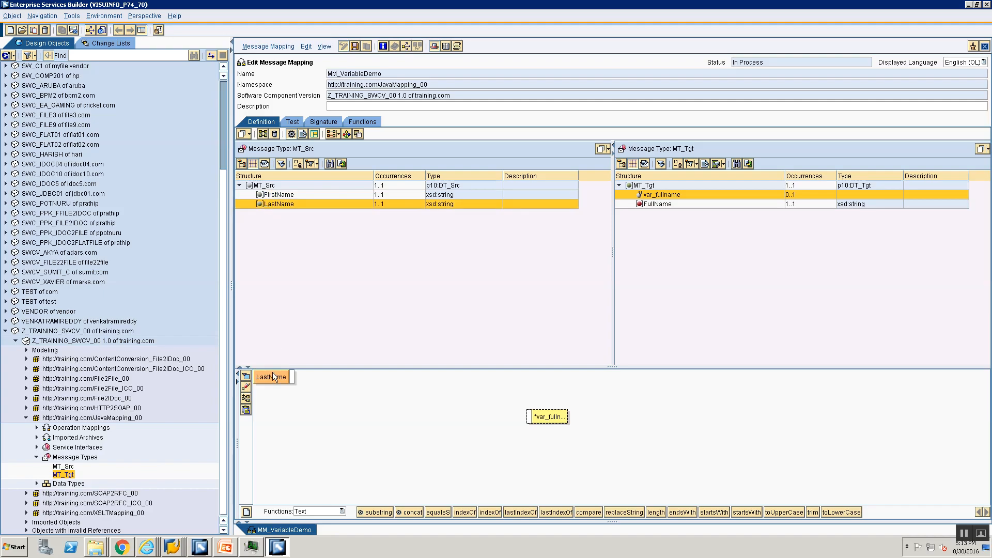
pyautogui.click(273, 377)
pyautogui.moveTo(290, 380); pyautogui.dragTo(352, 397)
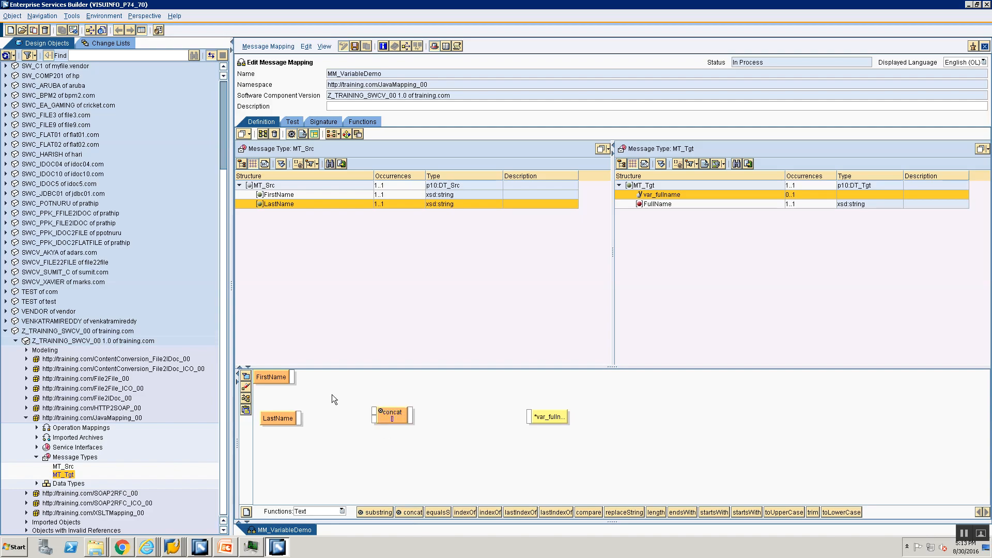
# - Link FirstName and LastName through concat to var_fullname, then save the neatly arranged mapping
pyautogui.moveTo(293, 374); pyautogui.dragTo(374, 410)
pyautogui.moveTo(302, 418); pyautogui.dragTo(529, 417)
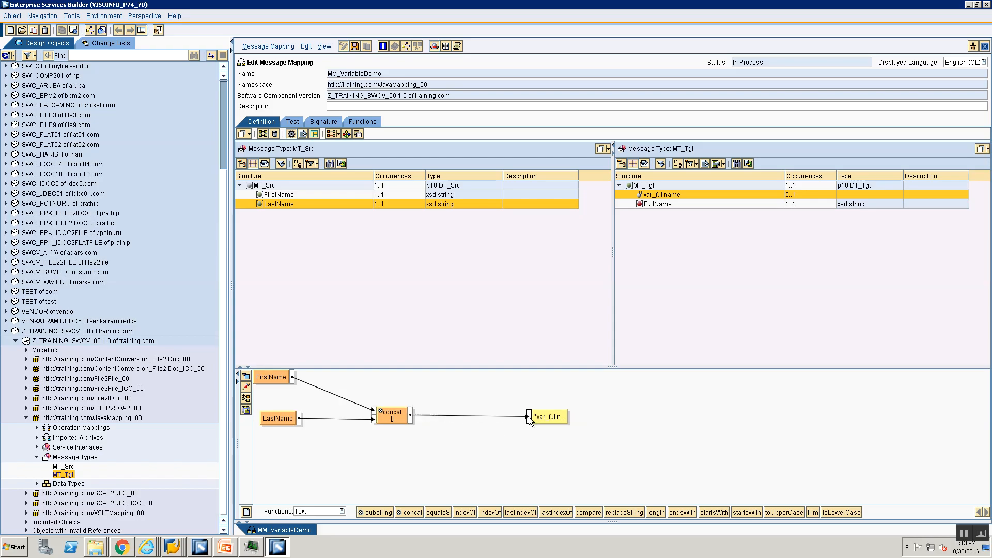
pyautogui.click(251, 398)
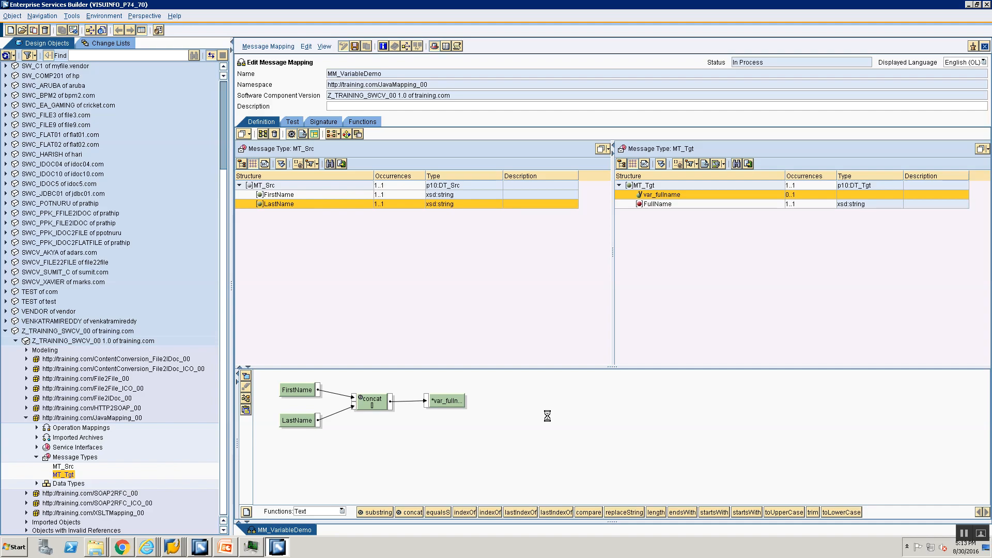
pyautogui.hotkey('ctrl', 's')
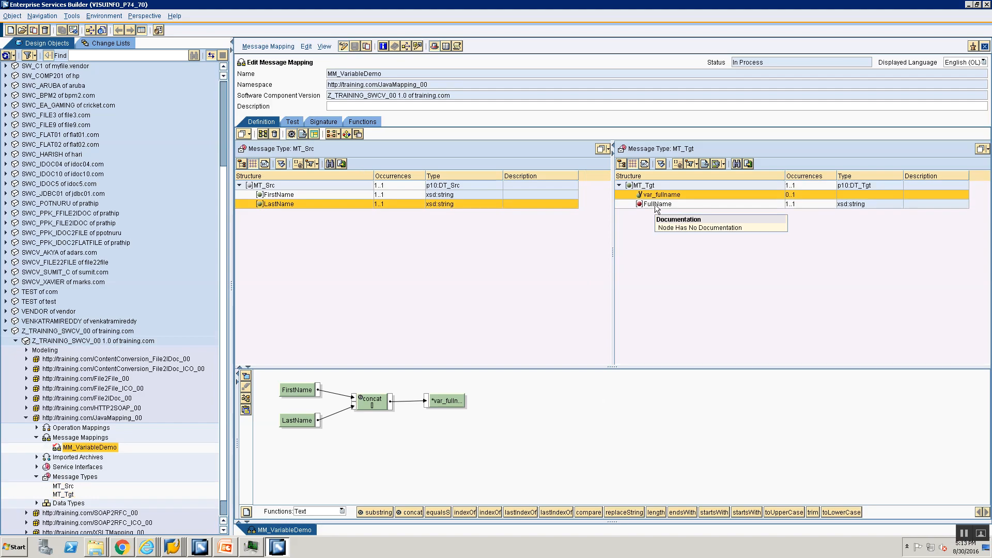
# - Map the var_fullname variable to the FullName target field, arrange the layout and save the mapping
pyautogui.click(659, 204)
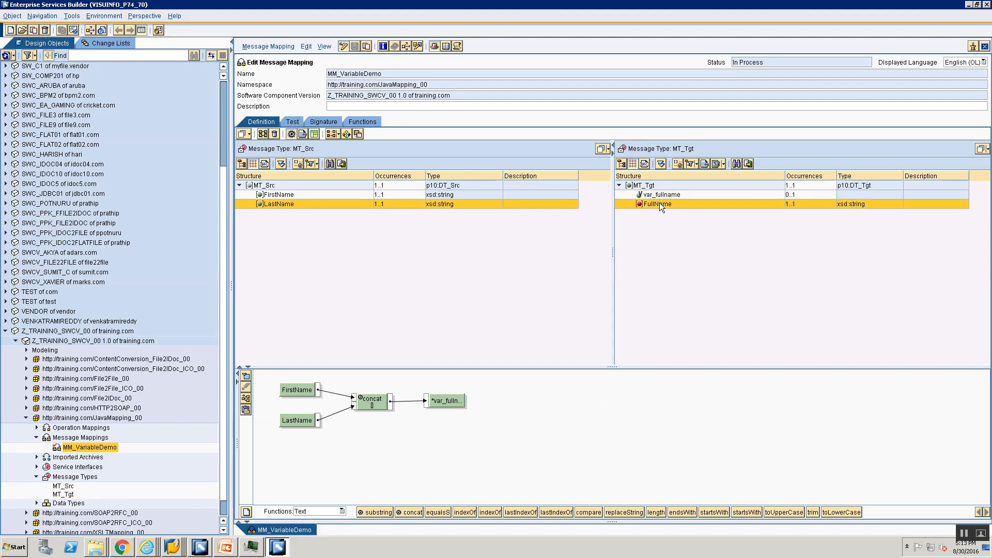
pyautogui.moveTo(298, 390); pyautogui.dragTo(646, 431)
pyautogui.moveTo(650, 203)
pyautogui.mouseDown()
pyautogui.moveTo(381, 441)
pyautogui.moveTo(603, 435)
pyautogui.mouseUp()
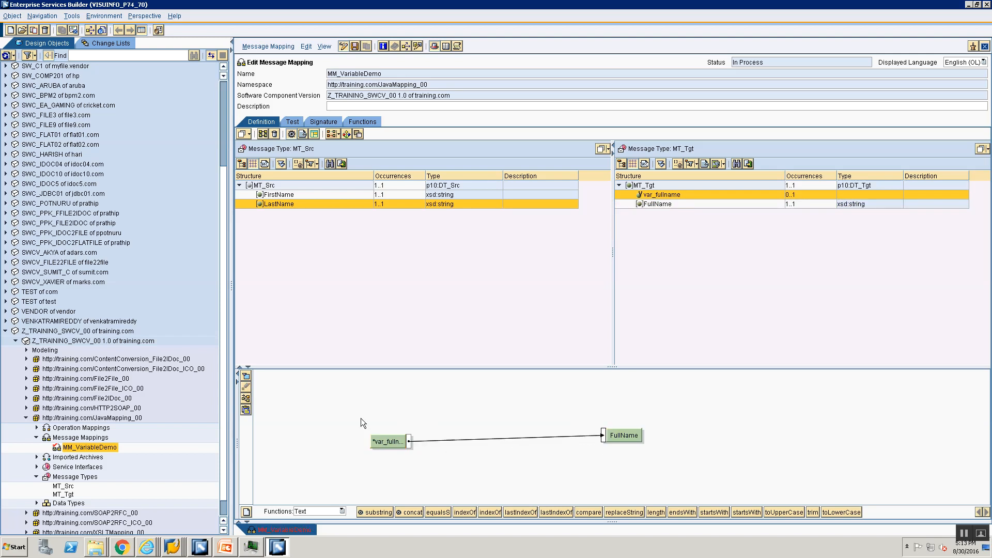
pyautogui.click(246, 399)
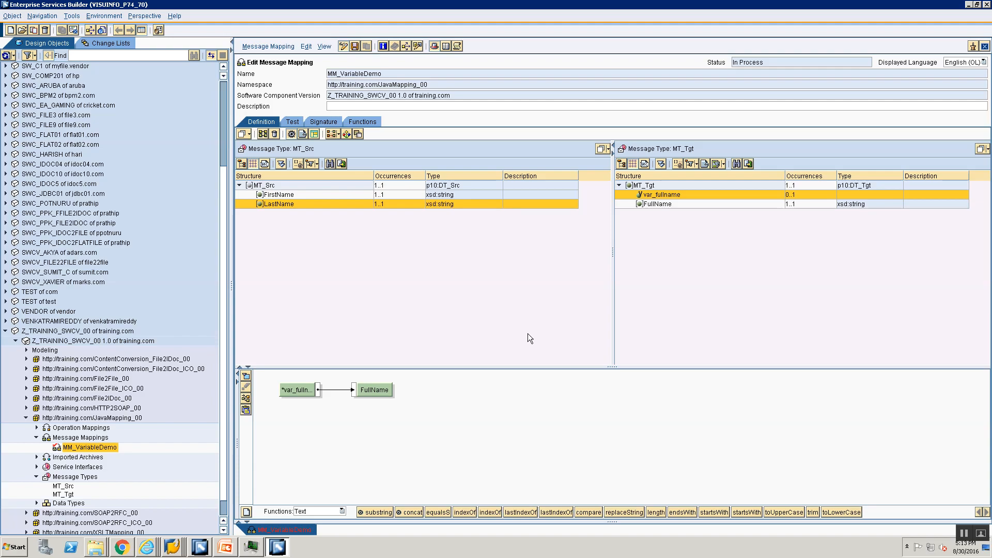
pyautogui.hotkey('ctrl', 's')
# - Test the mapping with a sample first name and last name in the MT_Src test message
pyautogui.click(292, 122)
pyautogui.click(247, 181)
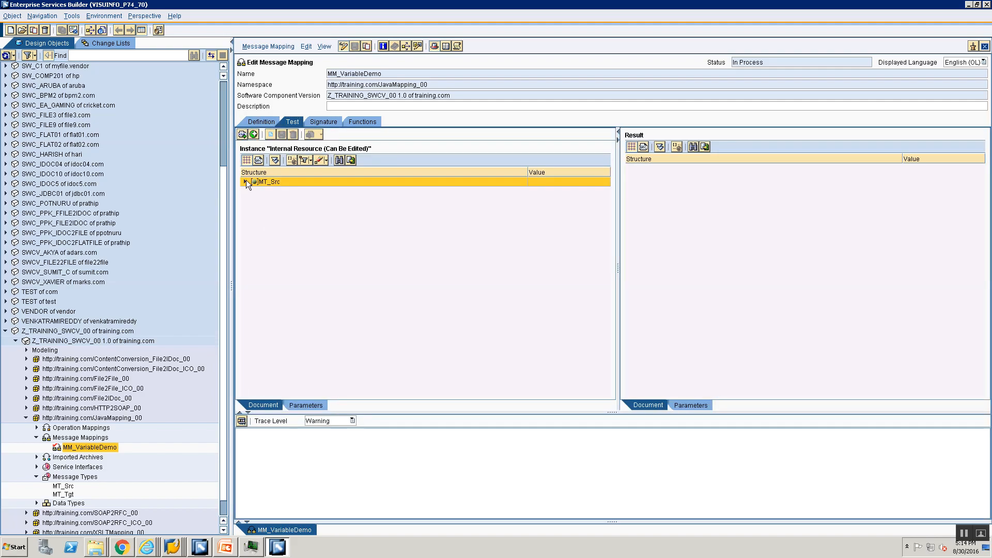
pyautogui.click(246, 181)
pyautogui.click(537, 192)
pyautogui.write('J')
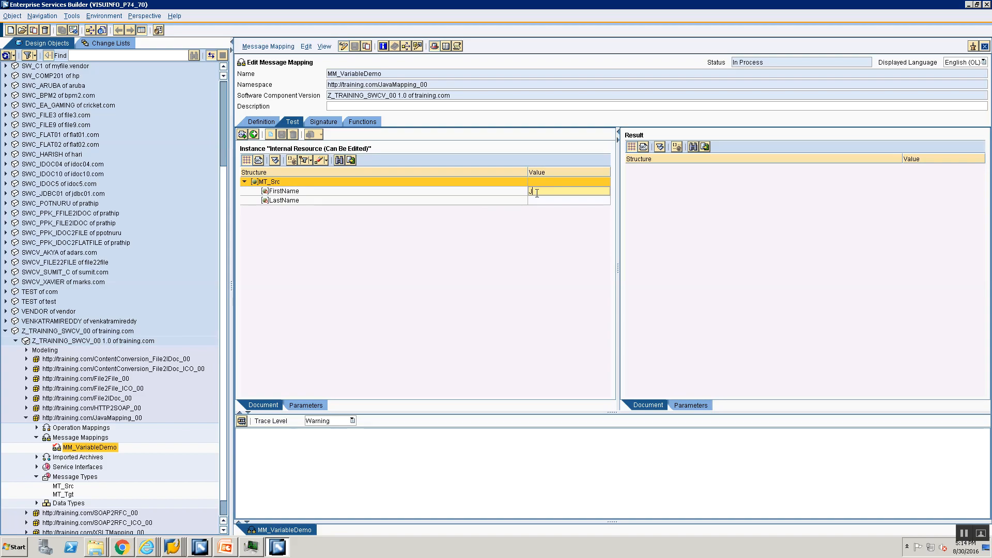
pyautogui.write('ohn')
pyautogui.click(565, 201)
pyautogui.write('Doe')
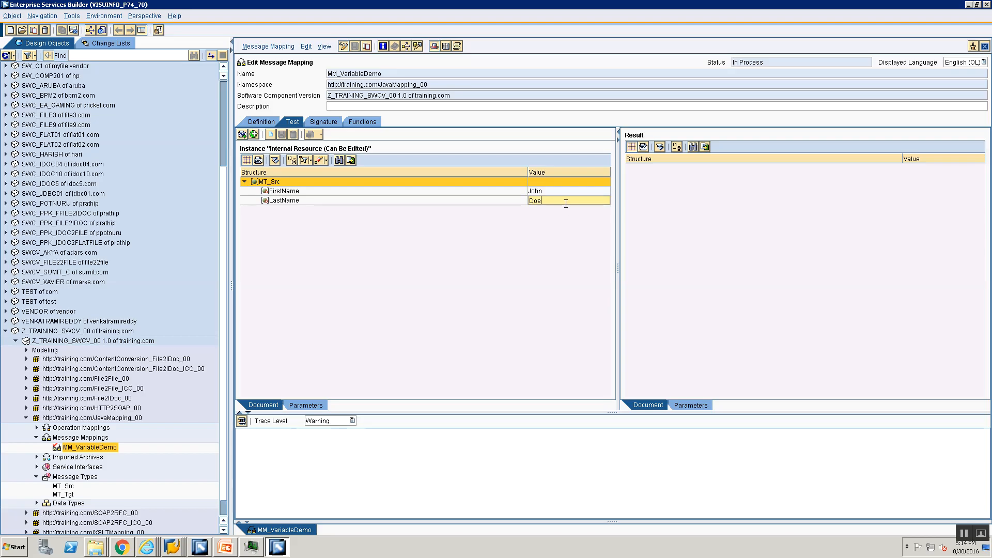
pyautogui.click(243, 420)
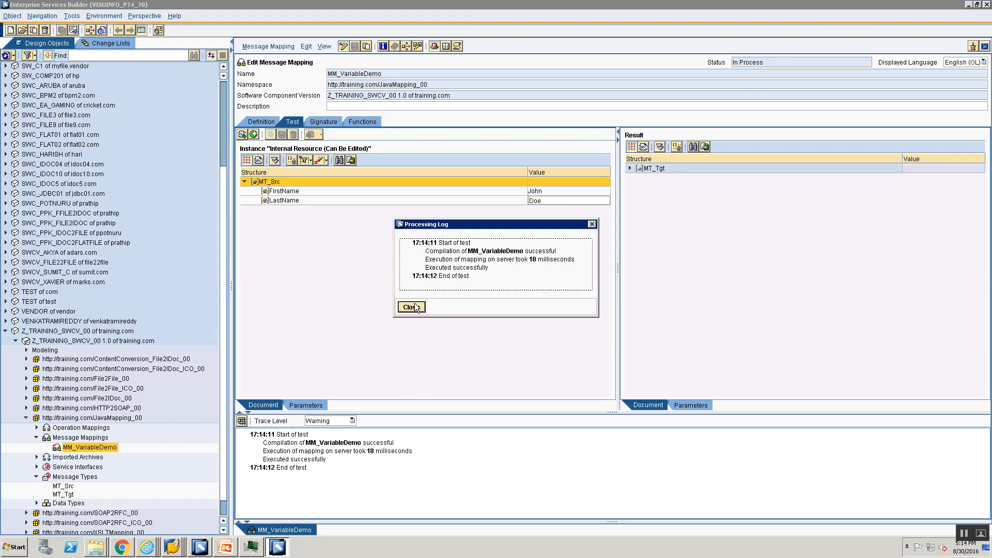
# - Expand the MT_Tgt test result, then rerun the mapping test with the trace level set to All and read the processing log
pyautogui.click(413, 306)
pyautogui.click(660, 147)
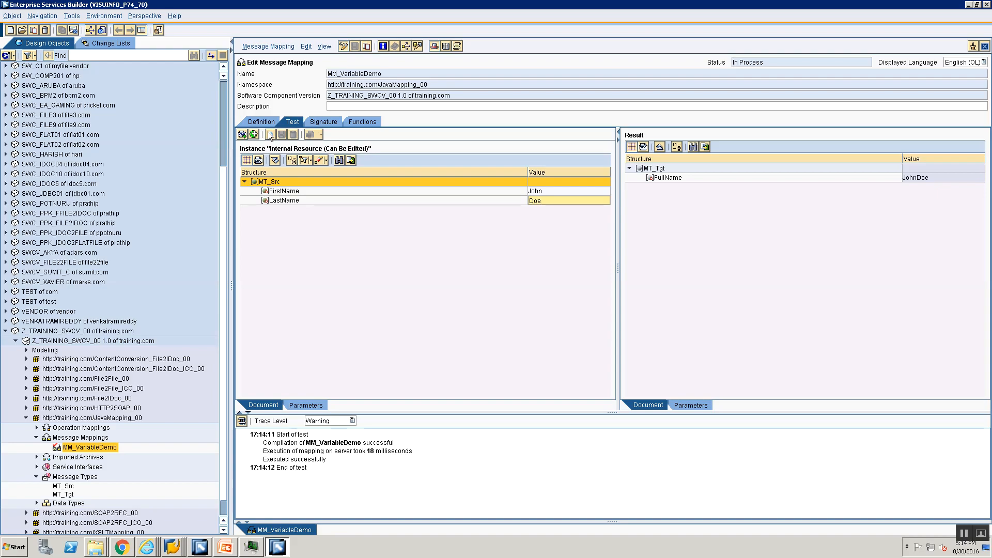
pyautogui.click(317, 422)
pyautogui.click(321, 463)
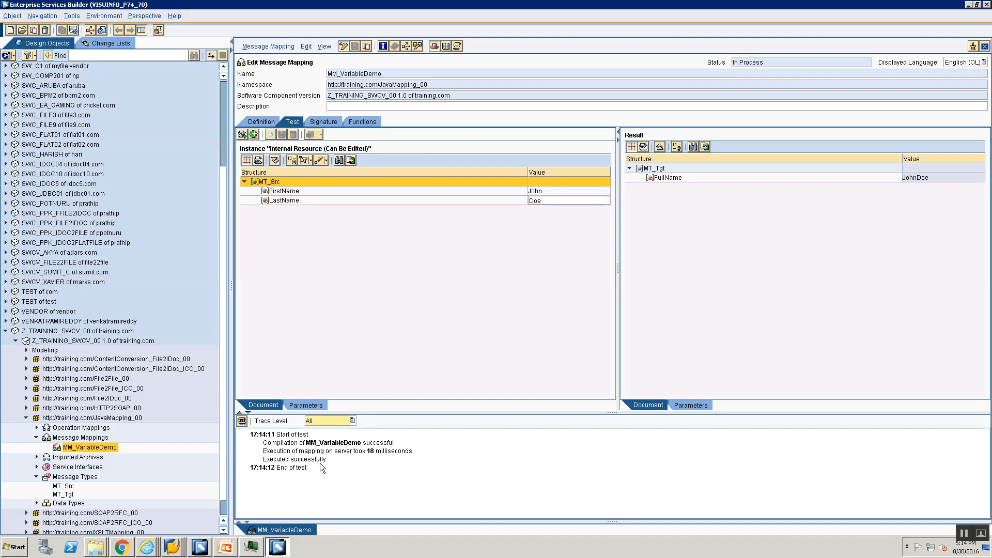
pyautogui.click(242, 422)
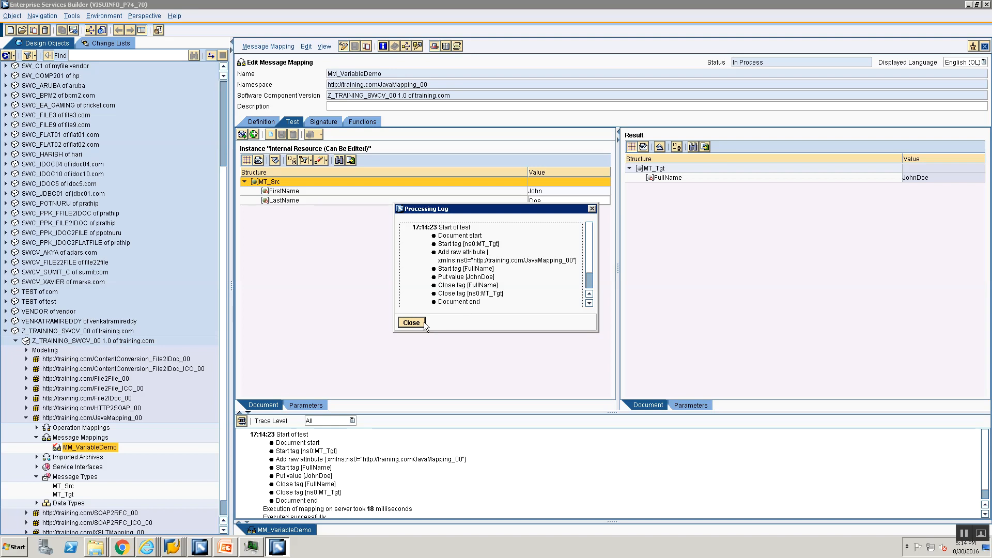
pyautogui.moveTo(424, 322); pyautogui.dragTo(514, 273)
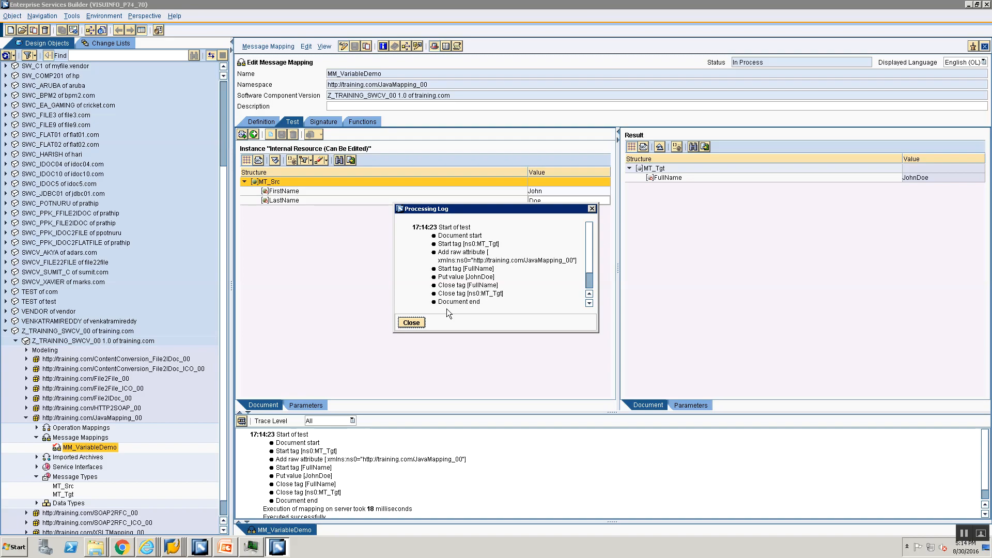
pyautogui.click(412, 323)
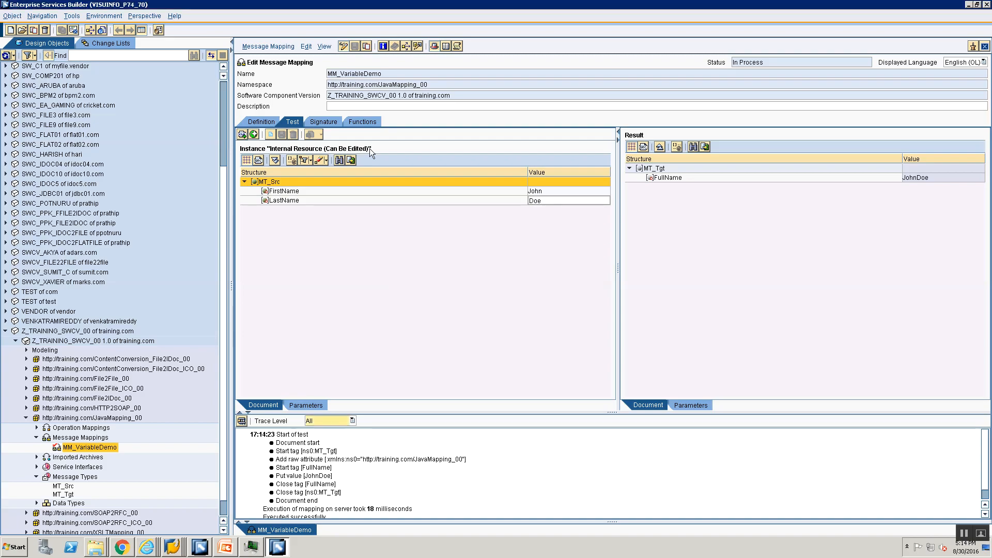
# - Review the FullName target mapping in the definition, then reject the changes to MM_VariableDemo
pyautogui.click(261, 123)
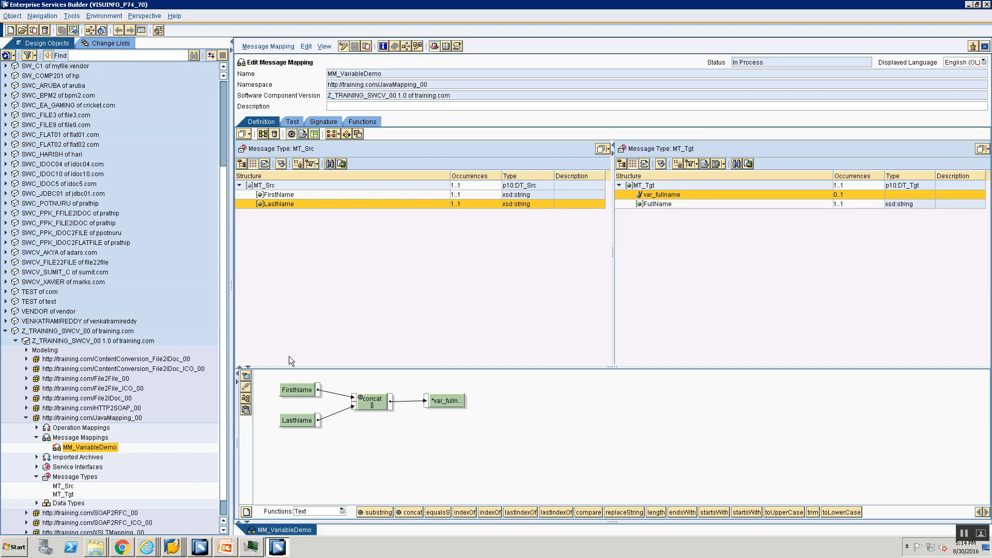
pyautogui.click(647, 205)
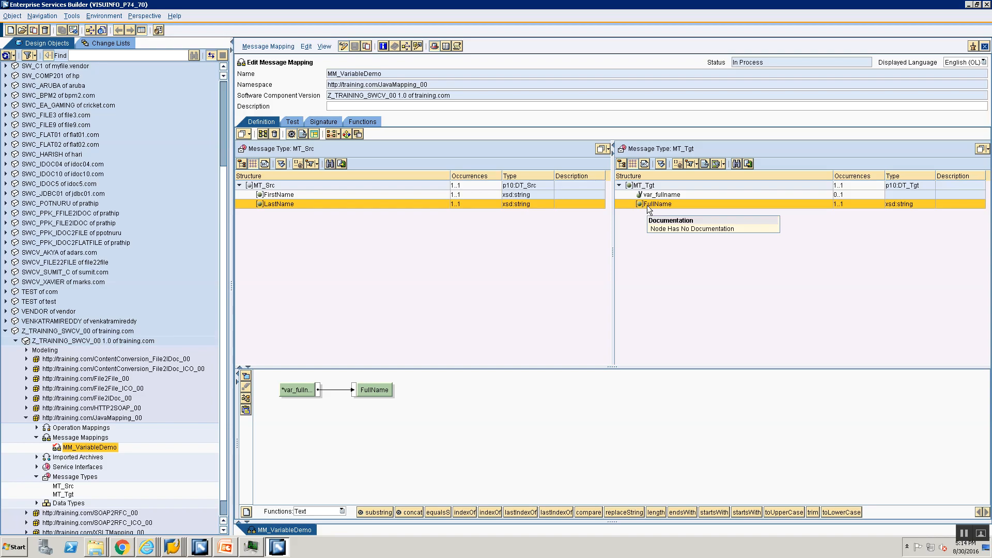
pyautogui.click(66, 449)
pyautogui.rightClick(65, 451)
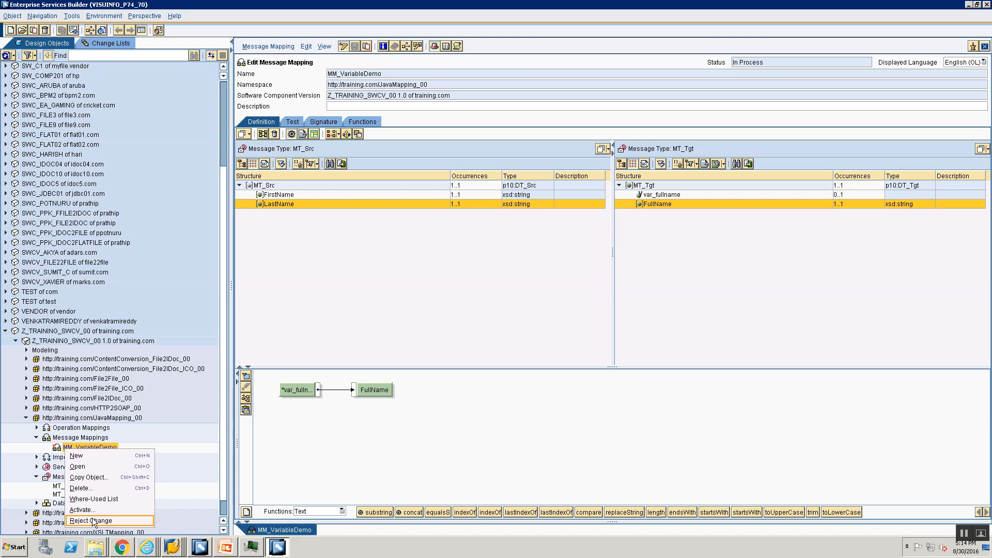
pyautogui.click(96, 523)
pyautogui.click(409, 307)
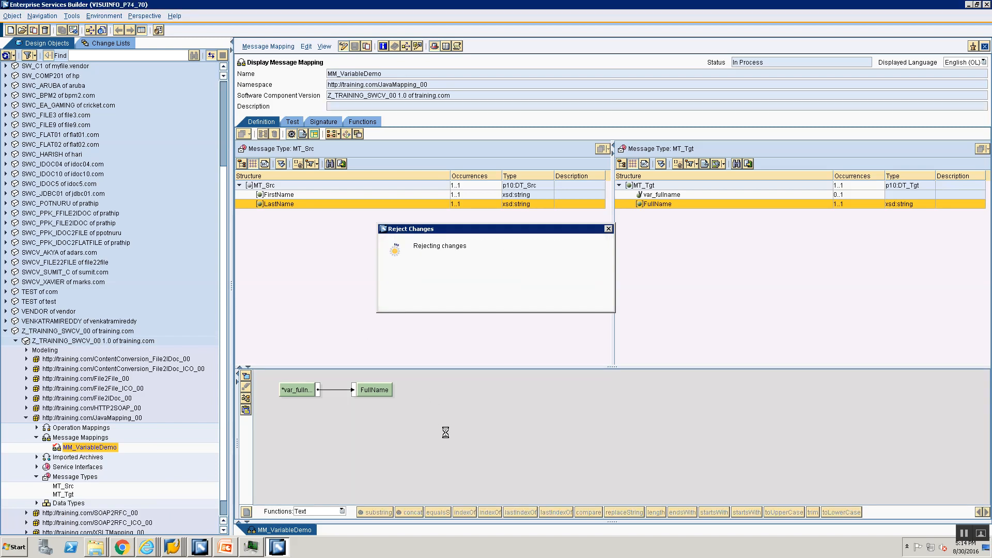
# - Switch to PowerPoint and go through the three Graphical Variable slides in full-screen presentation view, then end the show
pyautogui.hotkey('alt', 'Tab')
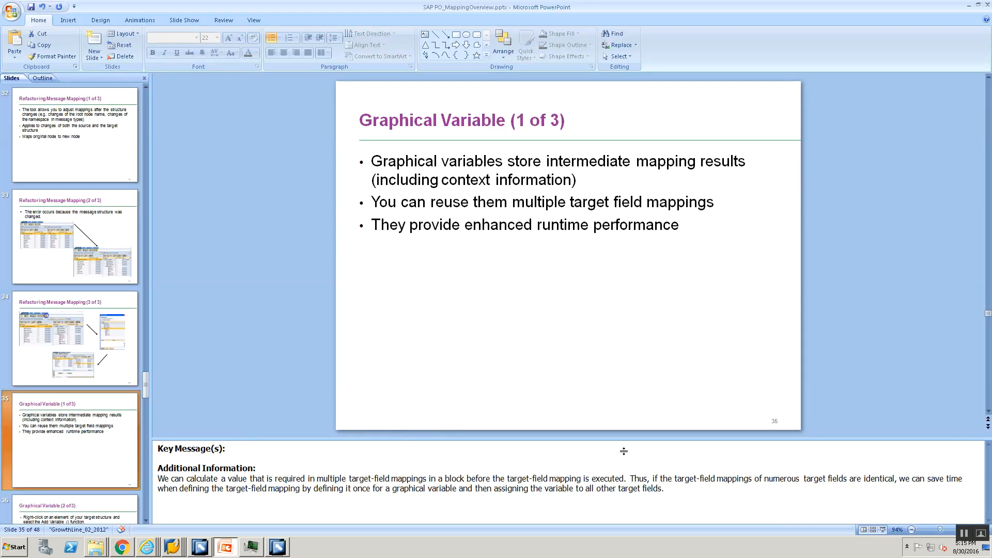
pyautogui.click(883, 529)
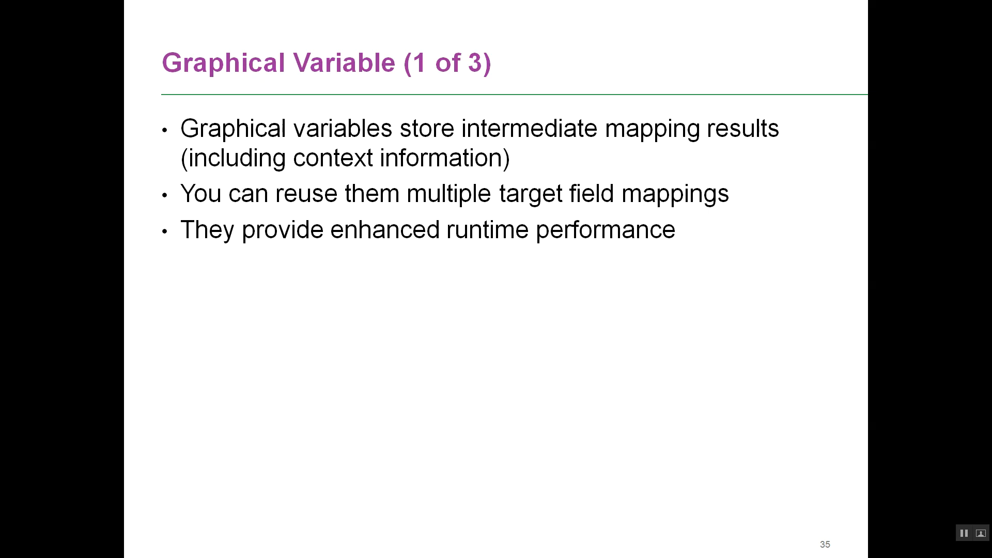
pyautogui.press('Right')
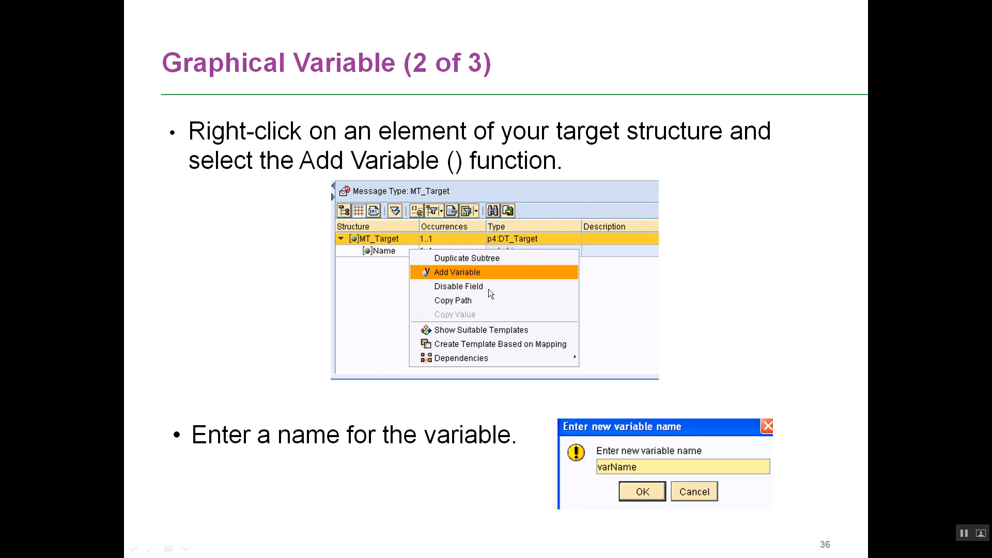
pyautogui.press('Right')
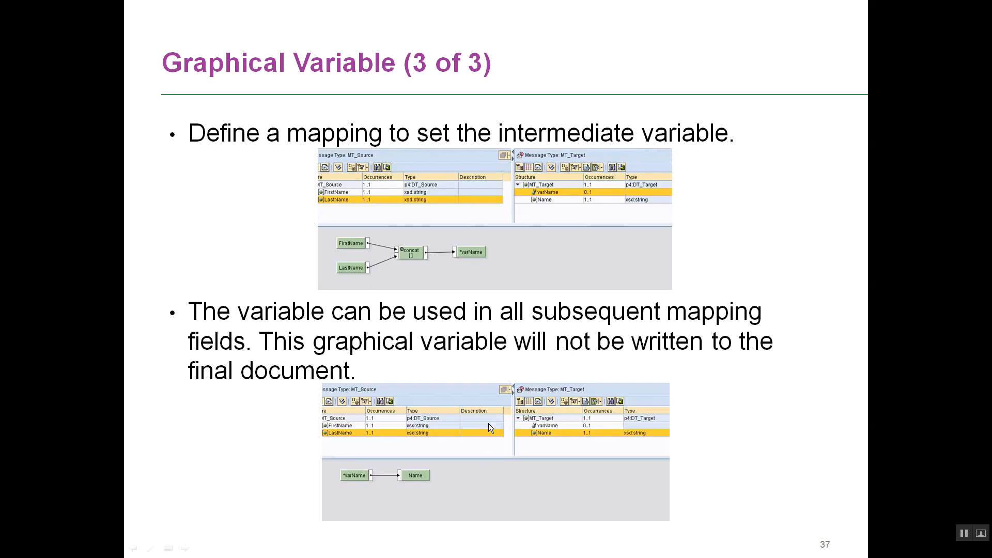
pyautogui.press('Right')
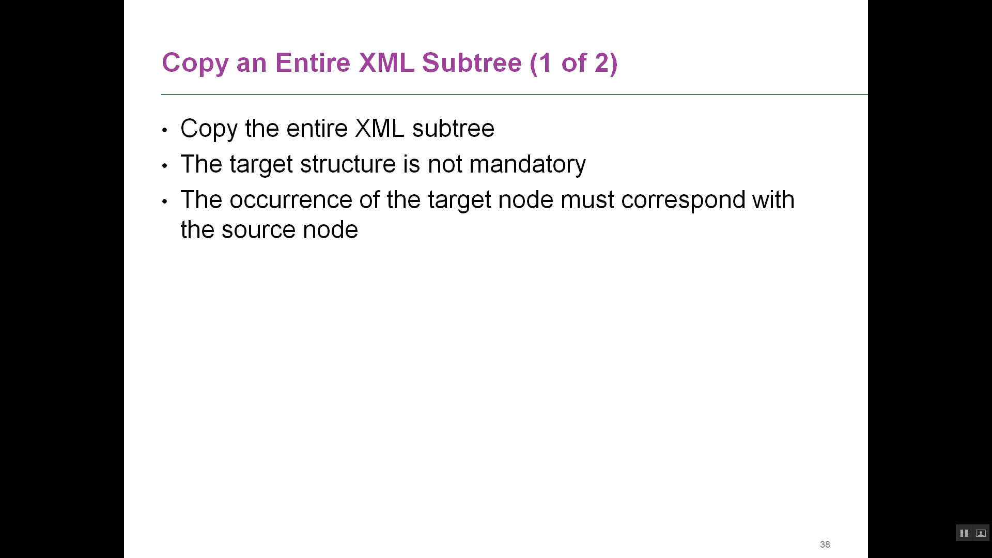
pyautogui.press('Escape')
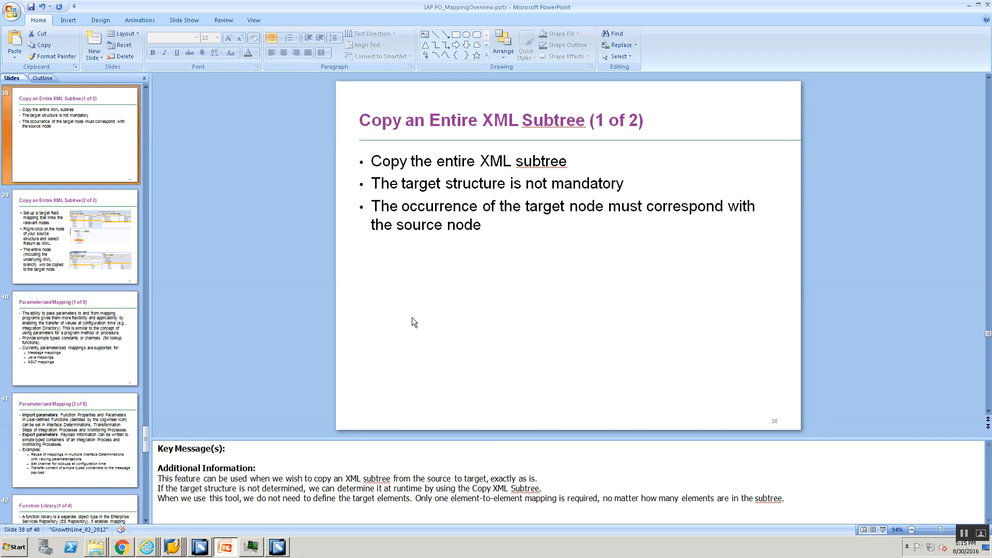
pyautogui.hotkey('alt', 'Tab')
pyautogui.hotkey('alt', 'Tab')
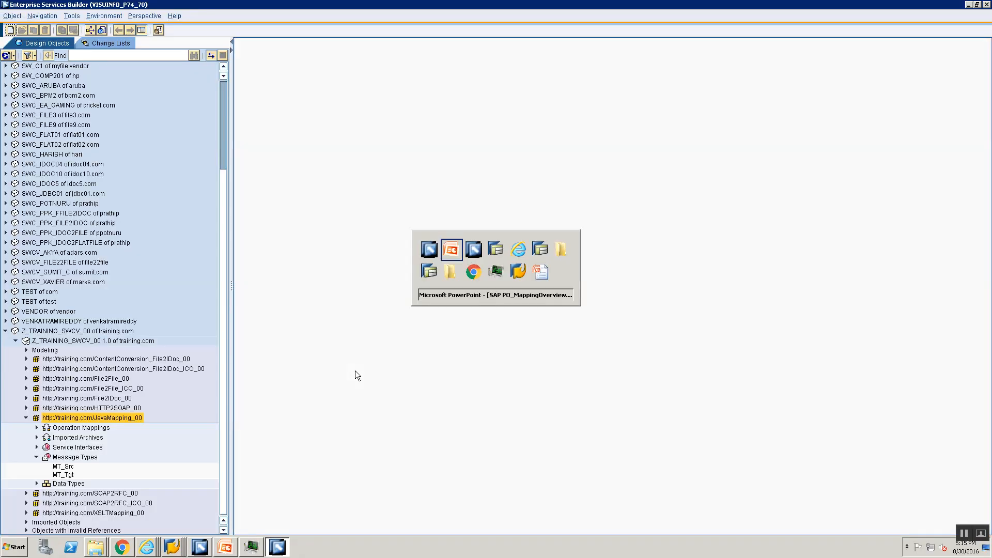
pyautogui.hotkey('alt', 'Tab')
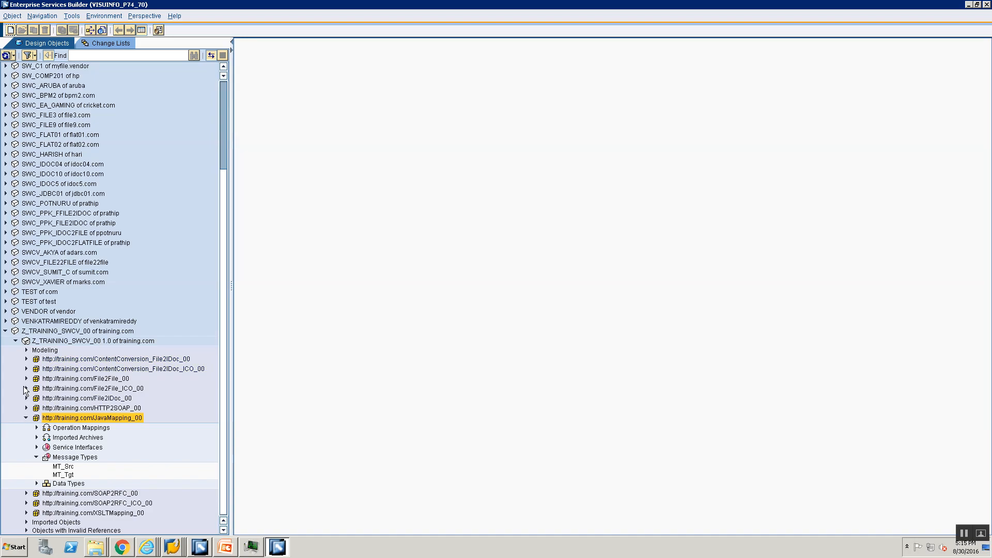
pyautogui.click(26, 418)
pyautogui.click(44, 454)
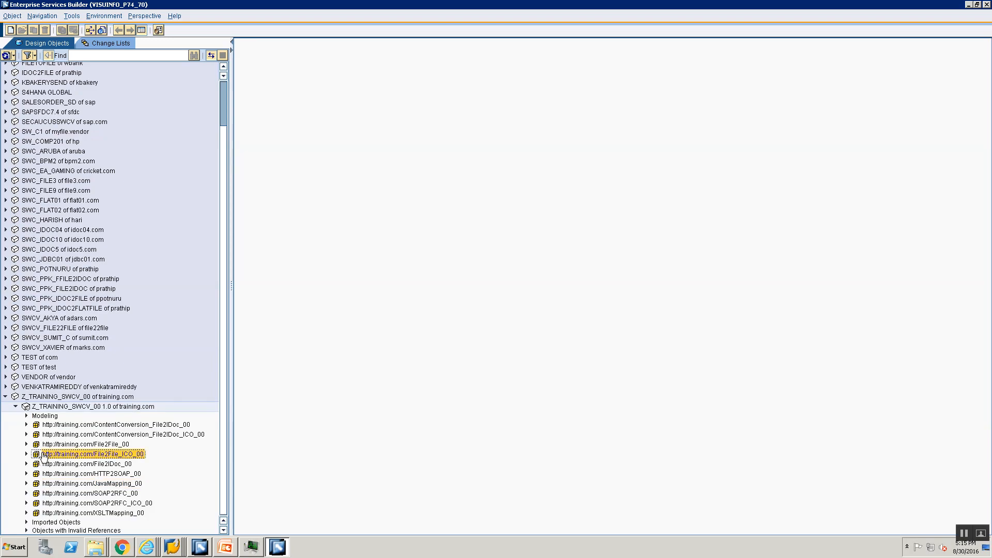
pyautogui.click(26, 454)
pyautogui.click(36, 473)
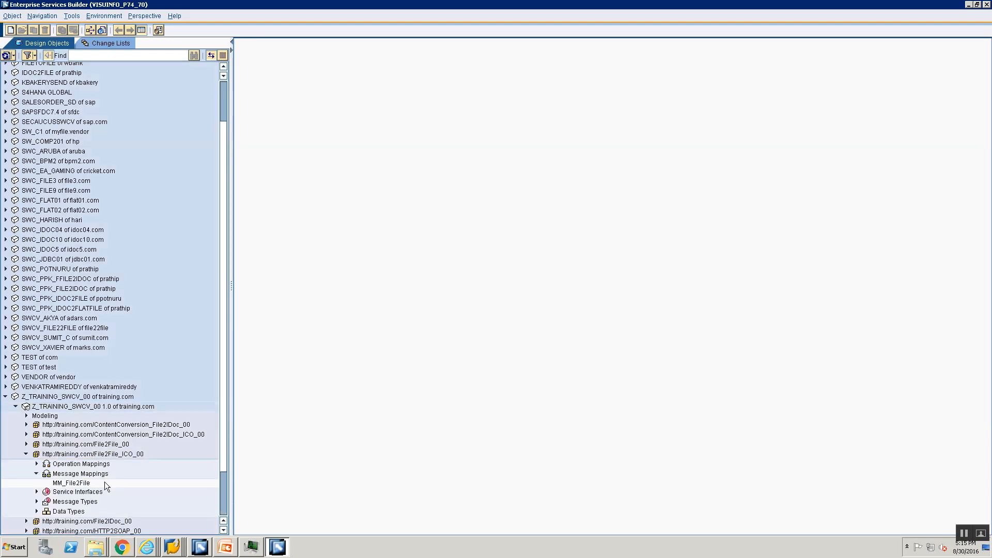
pyautogui.doubleClick(77, 483)
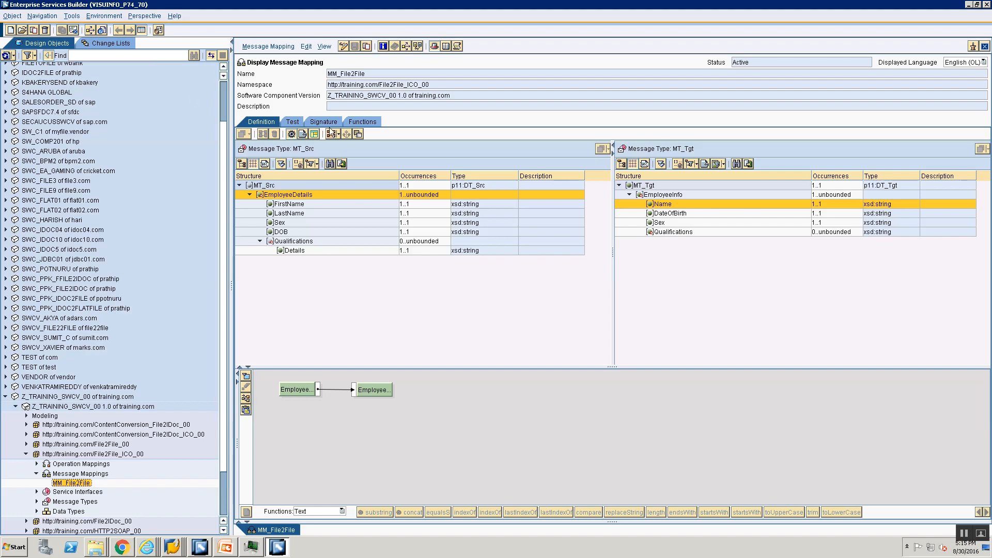
# - Show the test area of MM_File2File and look at its empty source message as XML and as a tree
pyautogui.click(293, 122)
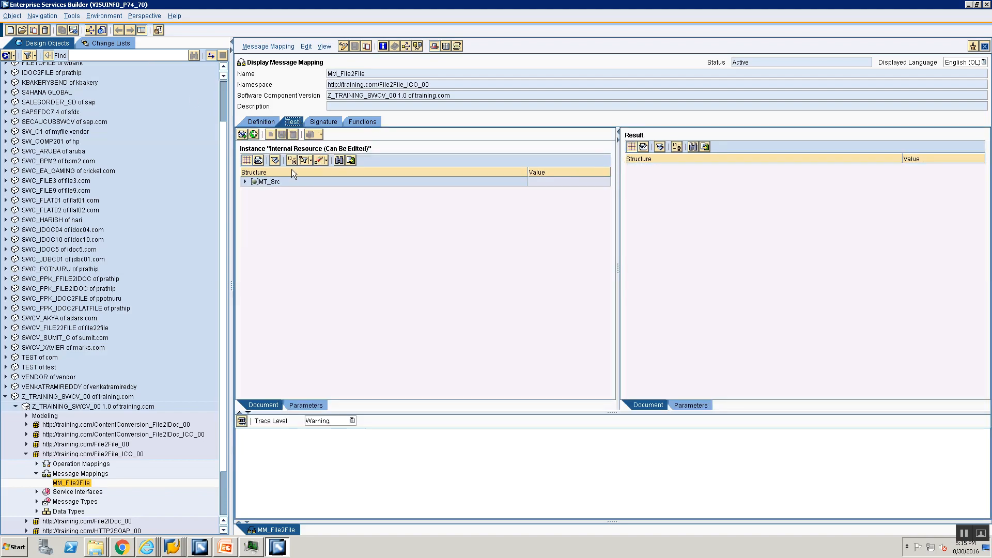
pyautogui.click(259, 161)
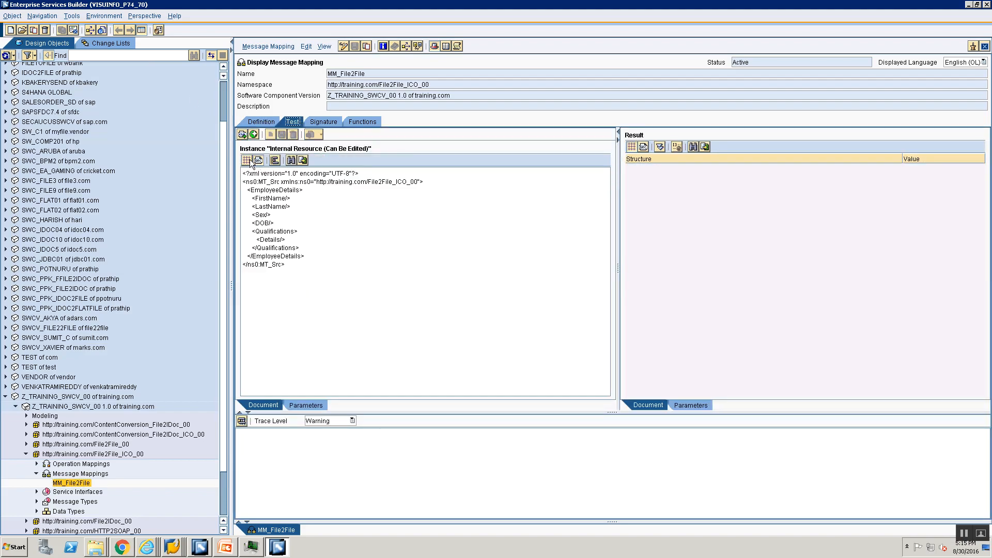
pyautogui.click(247, 161)
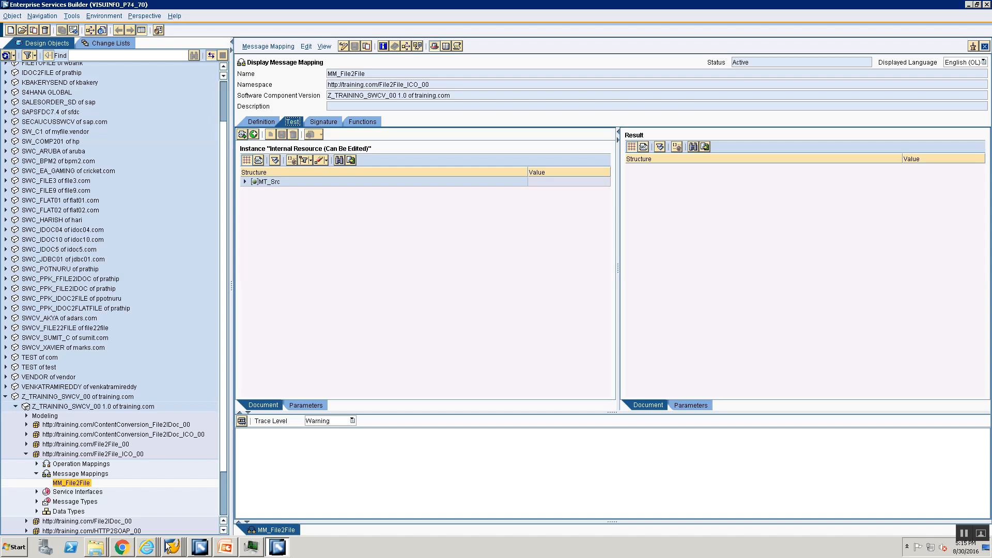
# - Open File2File.xml from the Training folder in Notepad, copy its entire content, close it and return to the mapping
pyautogui.moveTo(101, 549)
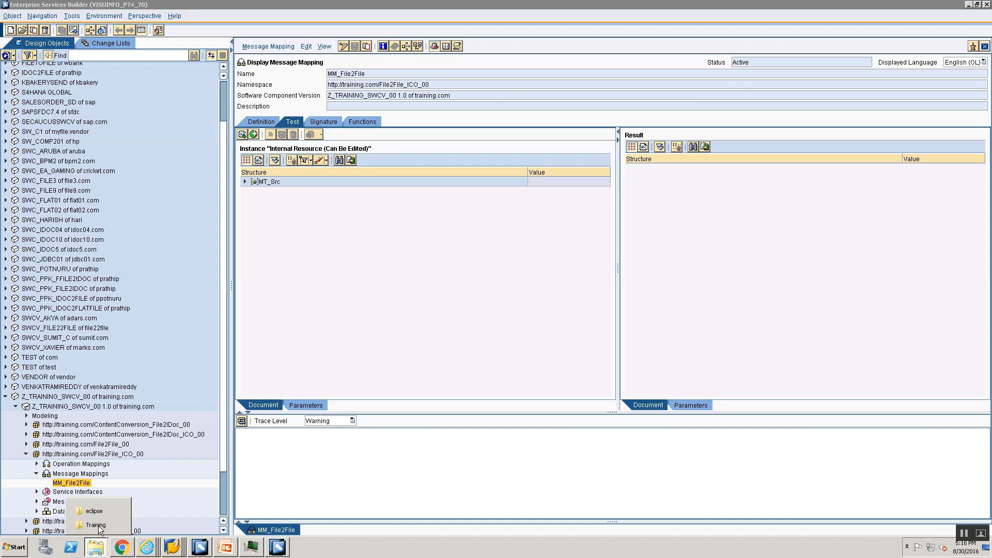
pyautogui.click(117, 525)
pyautogui.rightClick(185, 385)
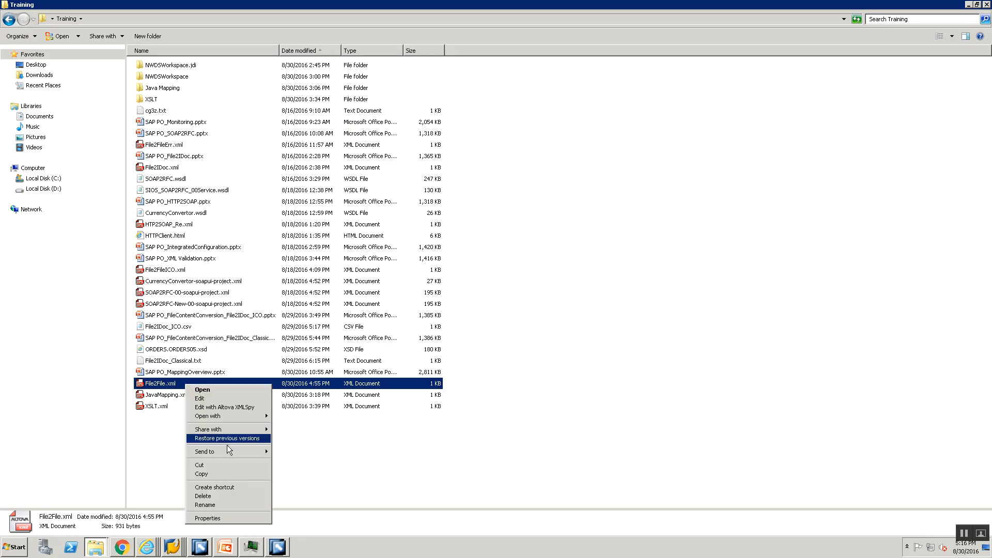
pyautogui.moveTo(227, 417)
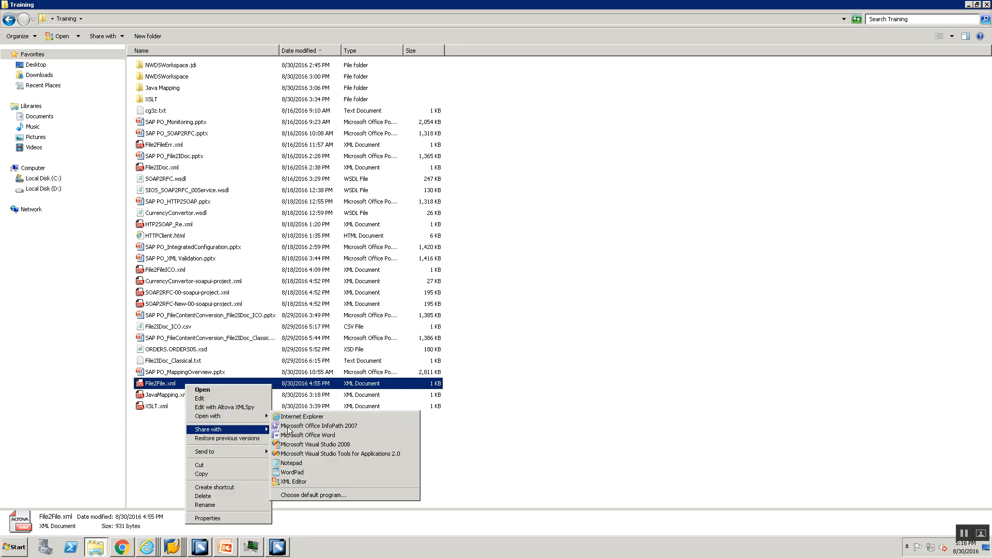
pyautogui.click(305, 463)
pyautogui.hotkey('ctrl', 'a')
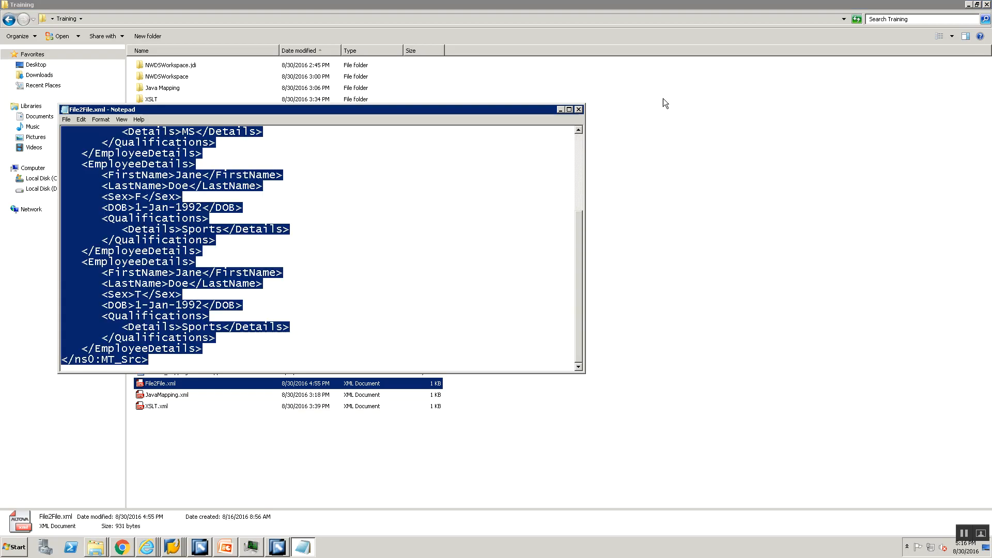
pyautogui.click(578, 110)
pyautogui.hotkey('alt', 'Tab')
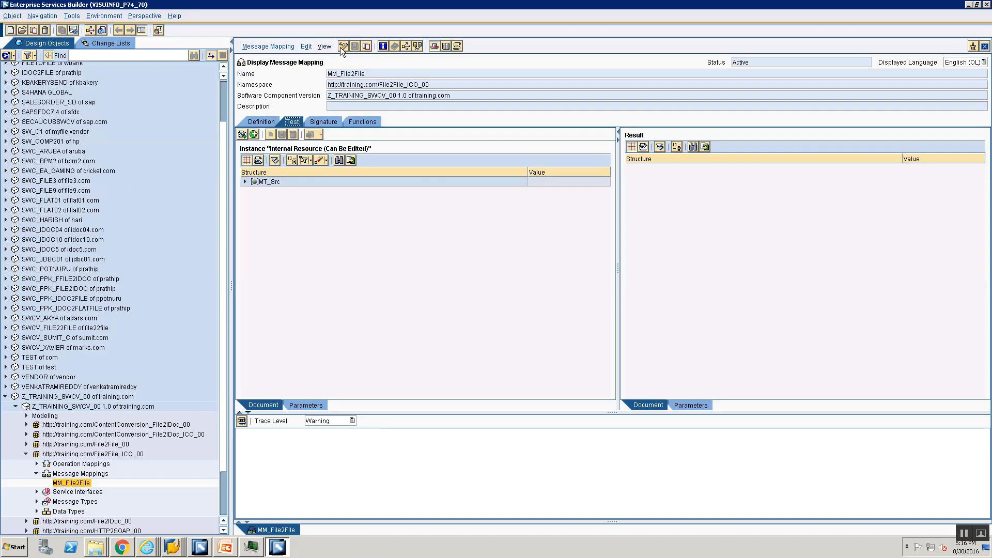
# - Put MM_File2File in edit mode and add a test instance named Test1
pyautogui.click(343, 47)
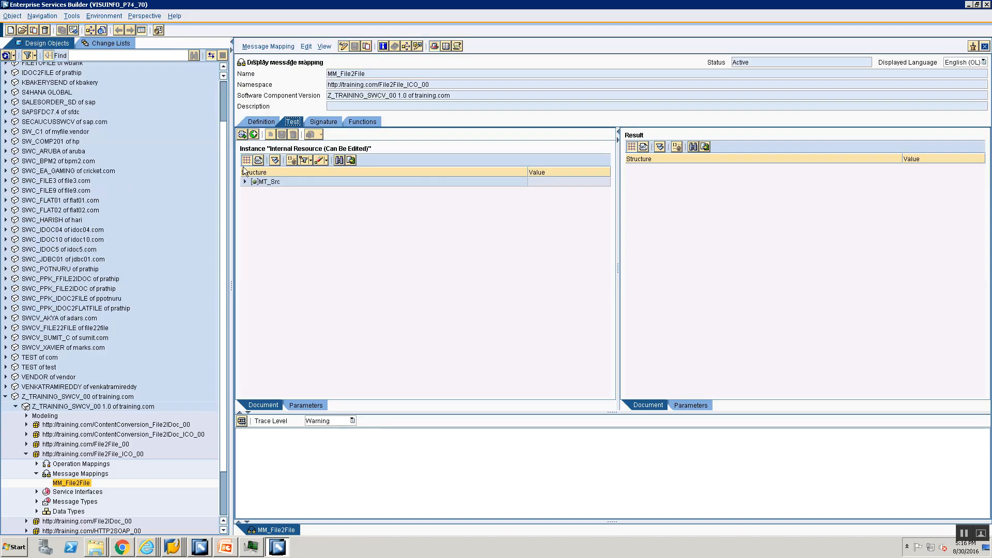
pyautogui.click(271, 134)
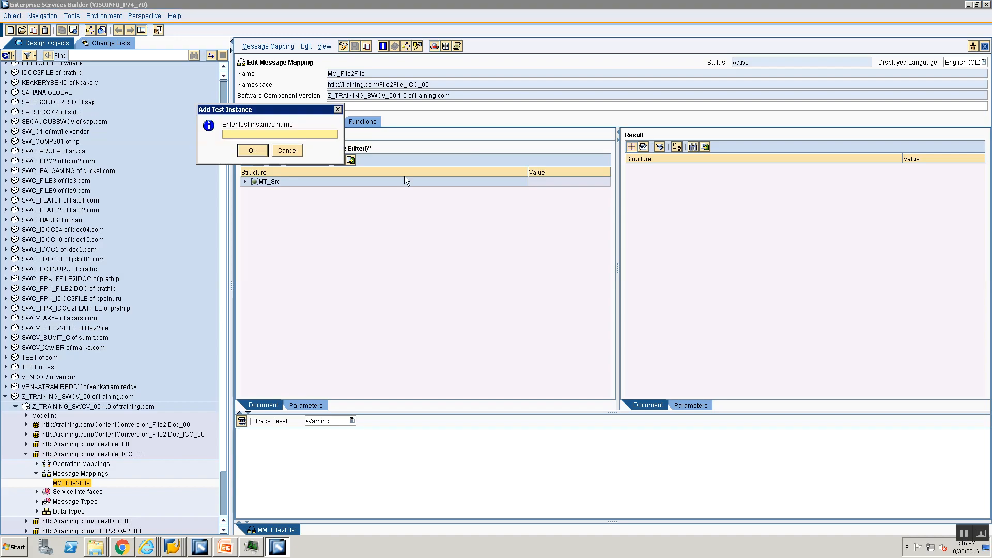
pyautogui.write('Test1')
pyautogui.press('Return')
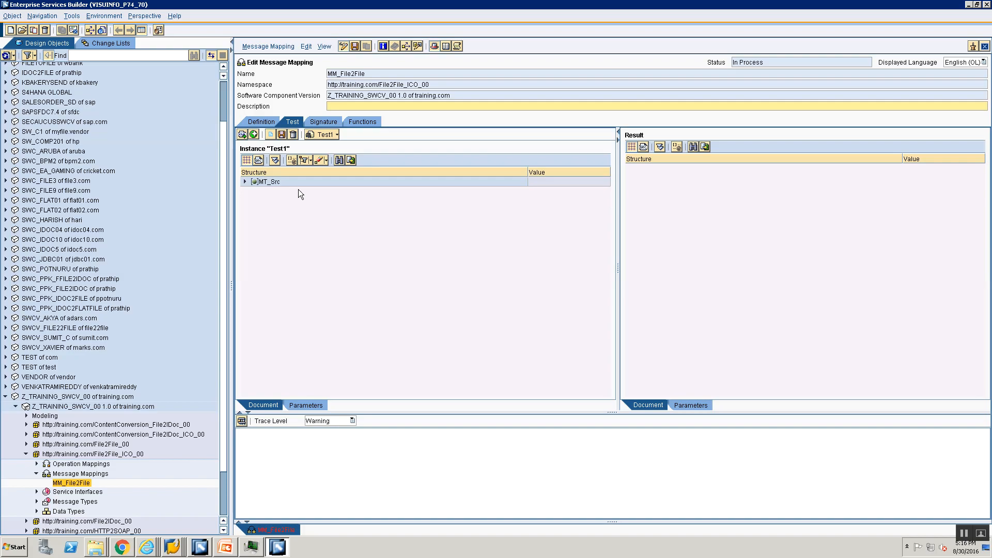
# - Replace the XML of test instance Test1 with the copied File2File.xml content, save the instance and expand its MT_Src node
pyautogui.click(259, 161)
pyautogui.hotkey('ctrl', 'a')
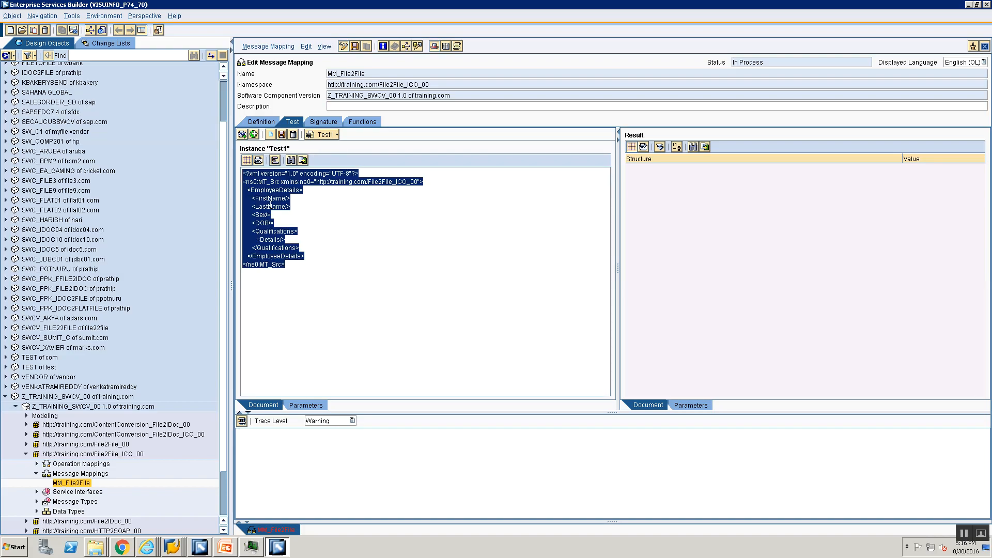
pyautogui.press('Delete')
pyautogui.hotkey('ctrl', 'v')
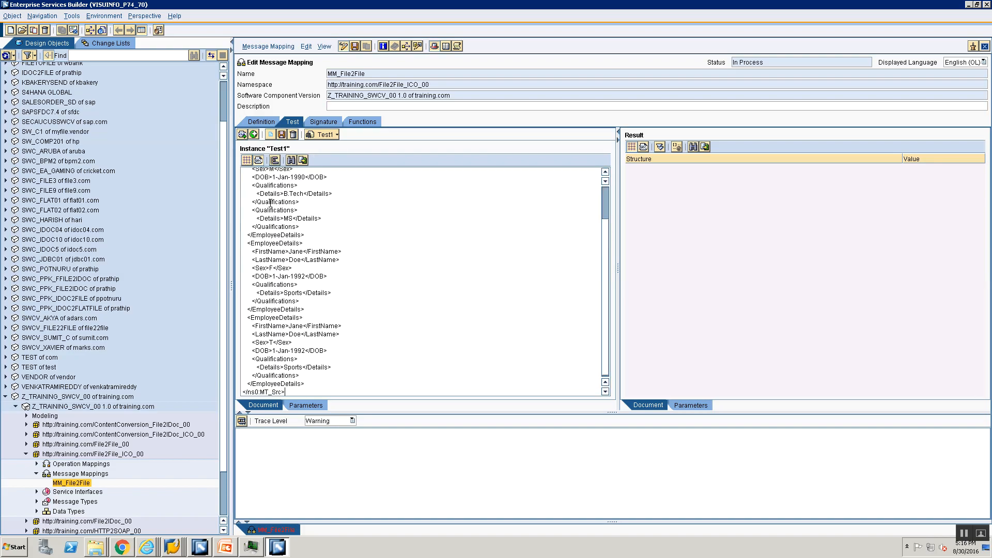
pyautogui.click(281, 134)
pyautogui.click(411, 308)
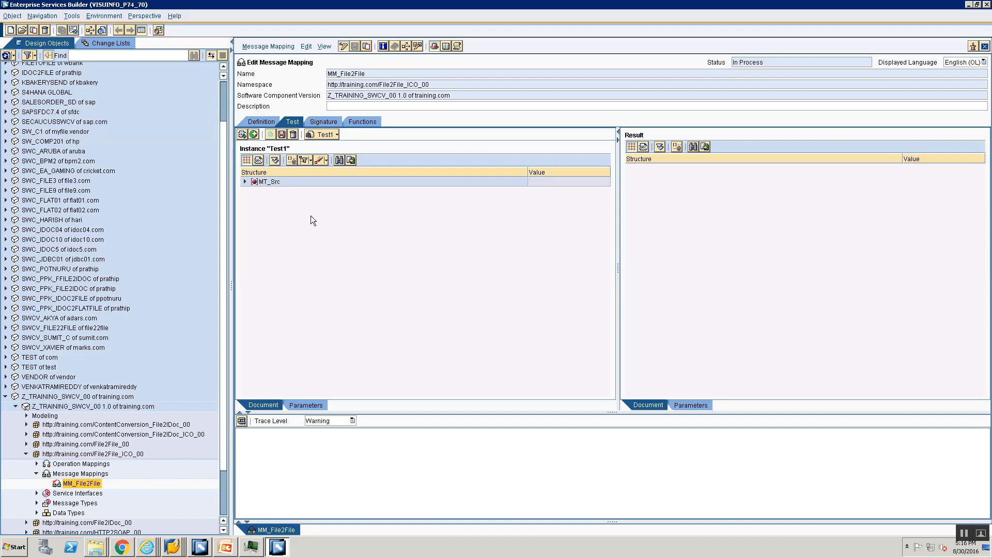
pyautogui.click(244, 182)
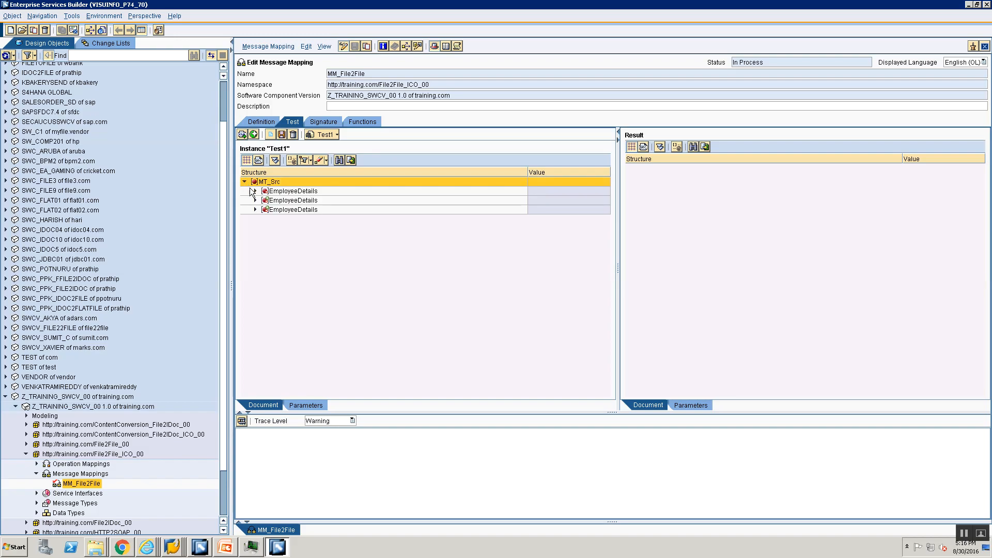
pyautogui.click(258, 160)
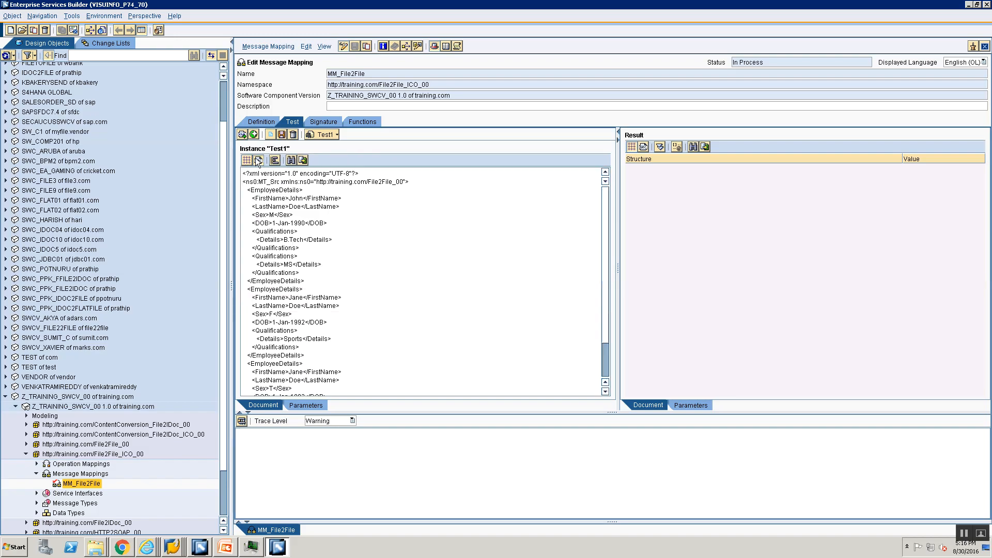
pyautogui.moveTo(432, 85); pyautogui.dragTo(362, 74)
pyautogui.hotkey('ctrl', 'c')
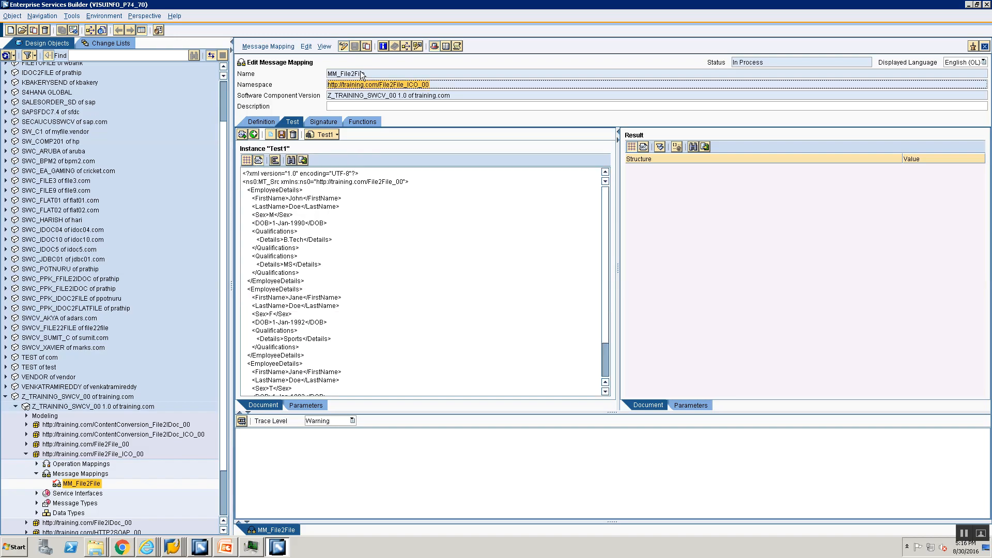
pyautogui.click(315, 182)
pyautogui.hotkey('shift', 'Right')
pyautogui.hotkey('shift', 'Right')
pyautogui.hotkey('shift', 'Right')
pyautogui.hotkey('shift', 'Right')
pyautogui.hotkey('shift', 'Right')
pyautogui.hotkey('shift', 'Right')
pyautogui.hotkey('shift', 'Right')
pyautogui.hotkey('shift', 'Right')
pyautogui.hotkey('shift', 'Right')
pyautogui.hotkey('shift', 'Right')
pyautogui.hotkey('shift', 'Right')
pyautogui.hotkey('shift', 'Right')
pyautogui.hotkey('shift', 'Right')
pyautogui.hotkey('shift', 'Right')
pyautogui.hotkey('shift', 'Right')
pyautogui.hotkey('shift', 'Right')
pyautogui.hotkey('shift', 'Right')
pyautogui.hotkey('shift', 'Right')
pyautogui.hotkey('shift', 'Right')
pyautogui.hotkey('shift', 'Right')
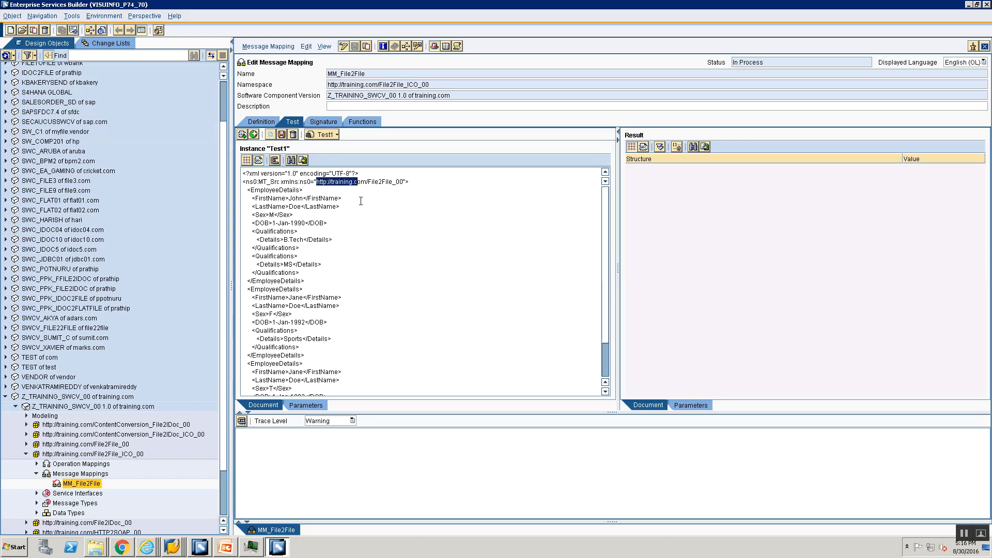
pyautogui.hotkey('ctrl', 'v')
pyautogui.click(247, 162)
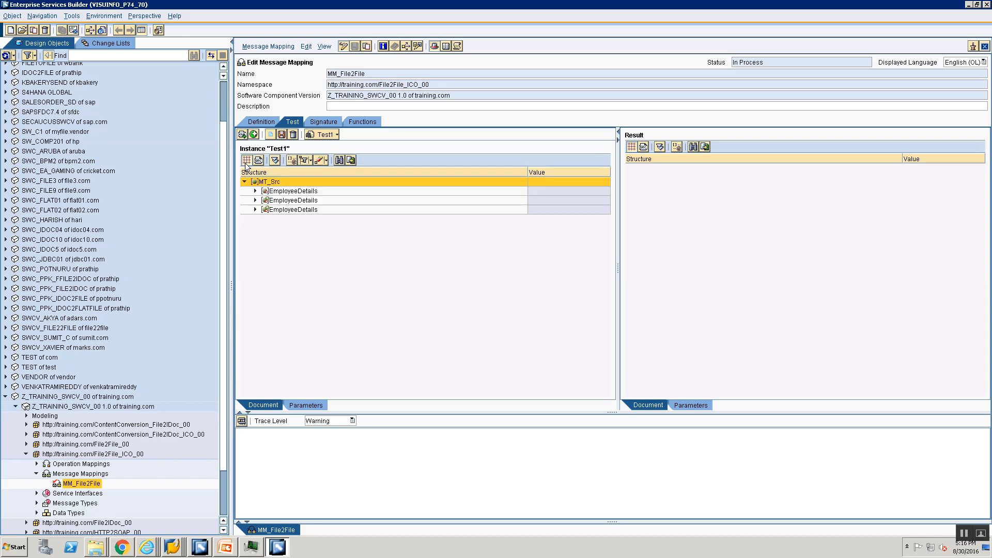
# - Save the corrected test instance Test1 and the MM_File2File mapping
pyautogui.click(282, 134)
pyautogui.click(421, 306)
pyautogui.click(355, 46)
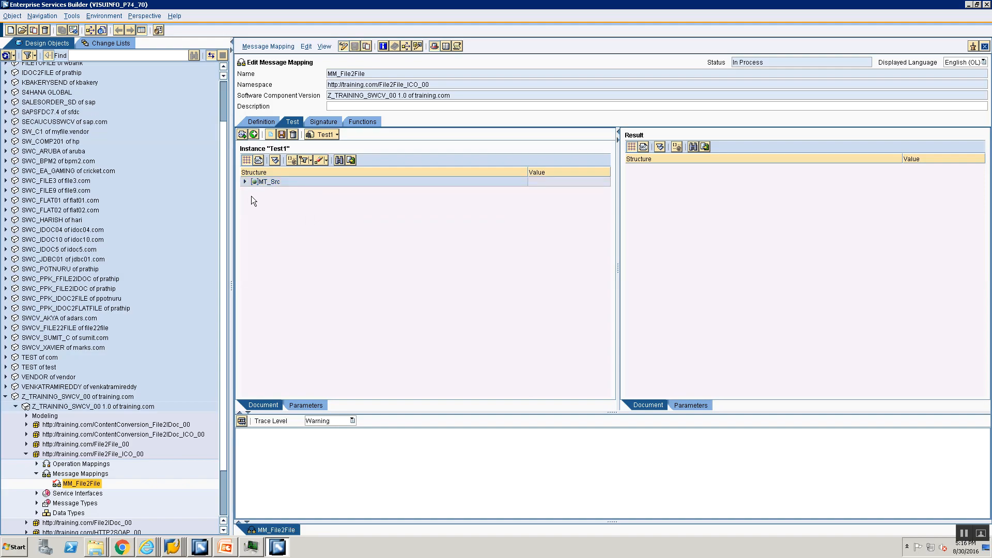
# - Run the mapping test with instance Test1 and expand the entire MT_Tgt result tree
pyautogui.click(245, 181)
pyautogui.click(241, 421)
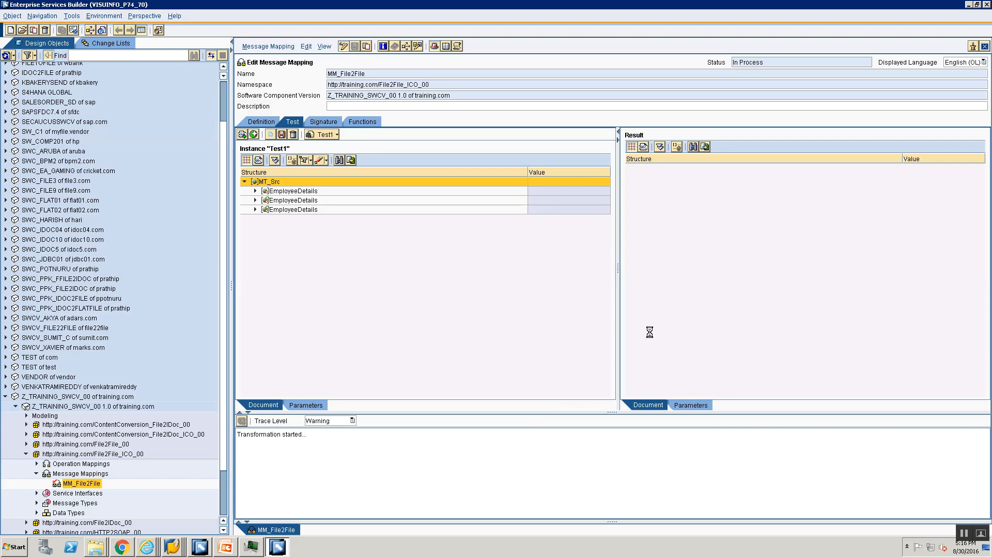
pyautogui.click(413, 308)
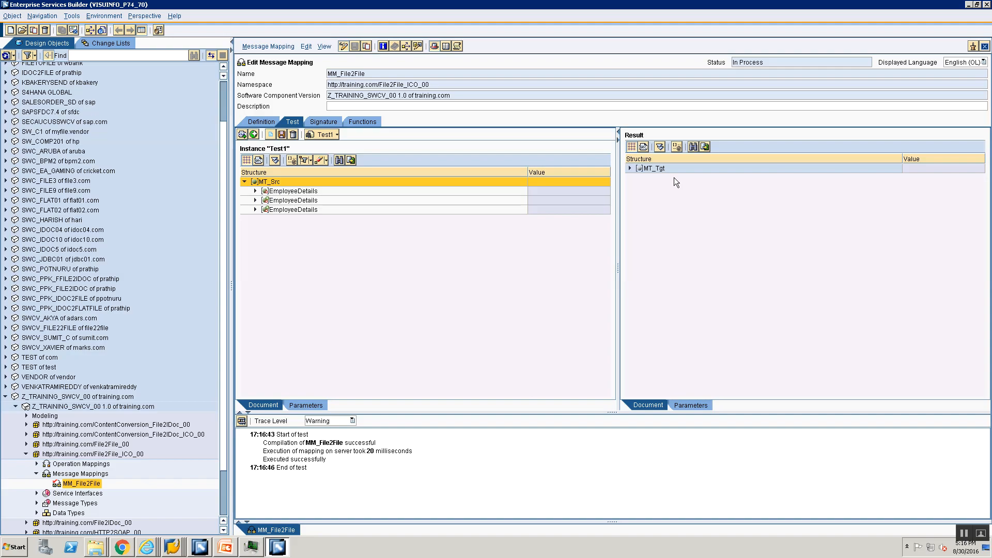
pyautogui.click(660, 147)
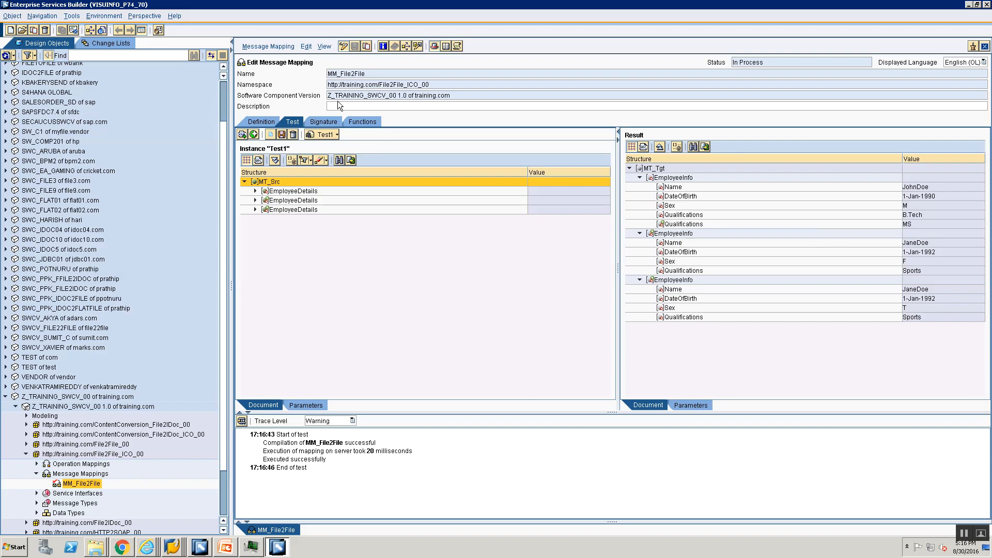
# - In the mapping definition, connect the source Qualifications node to the target Qualifications field in place of Details
pyautogui.click(256, 122)
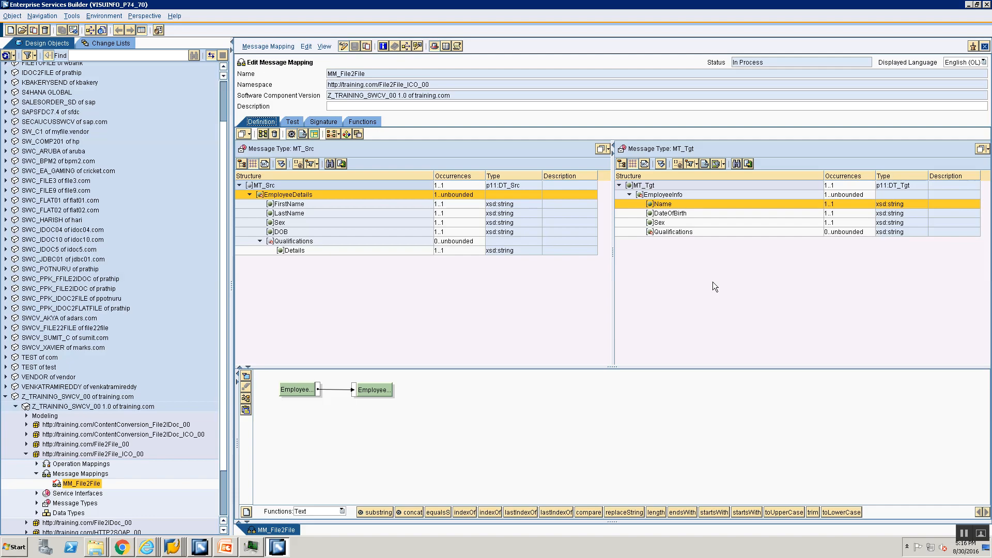
pyautogui.click(659, 232)
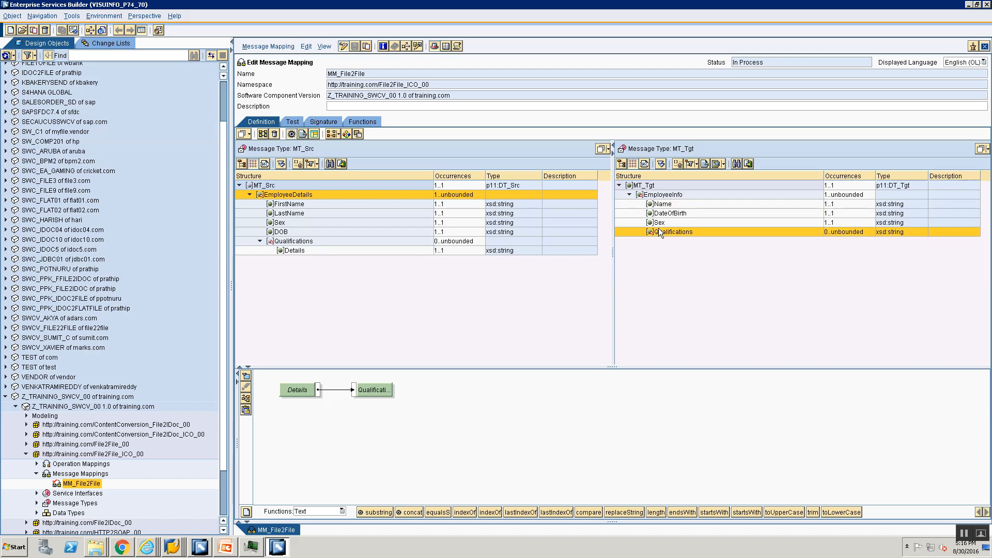
pyautogui.click(283, 234)
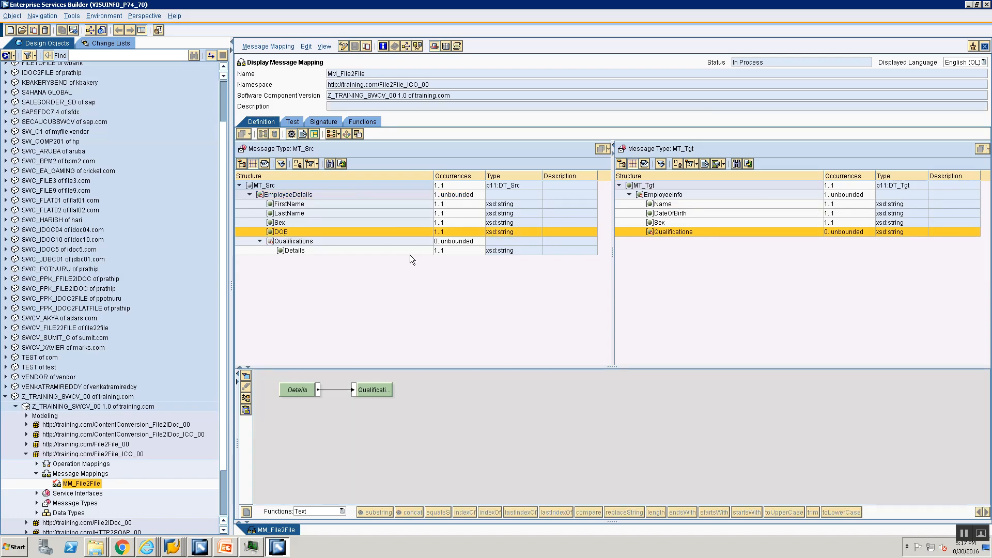
pyautogui.click(294, 241)
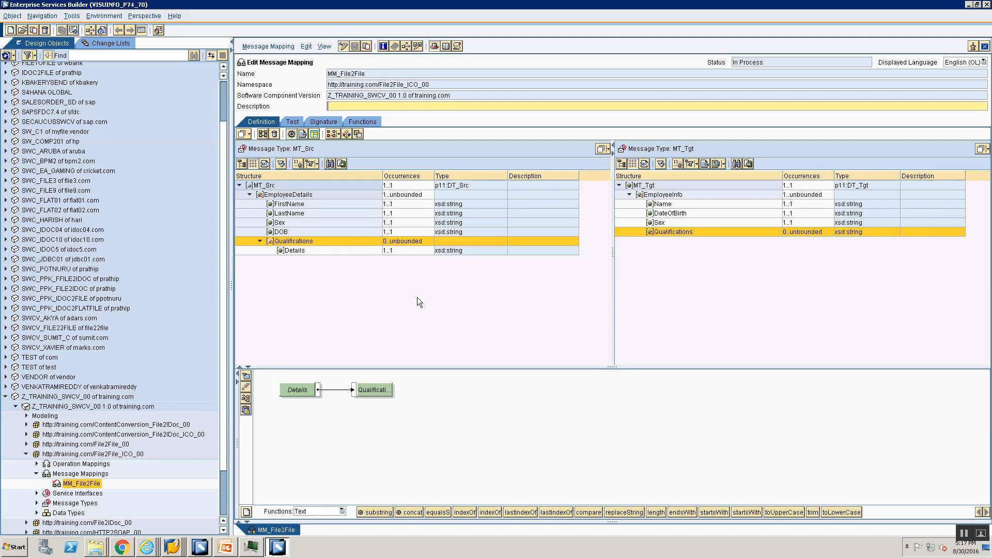
pyautogui.moveTo(355, 390); pyautogui.dragTo(453, 409)
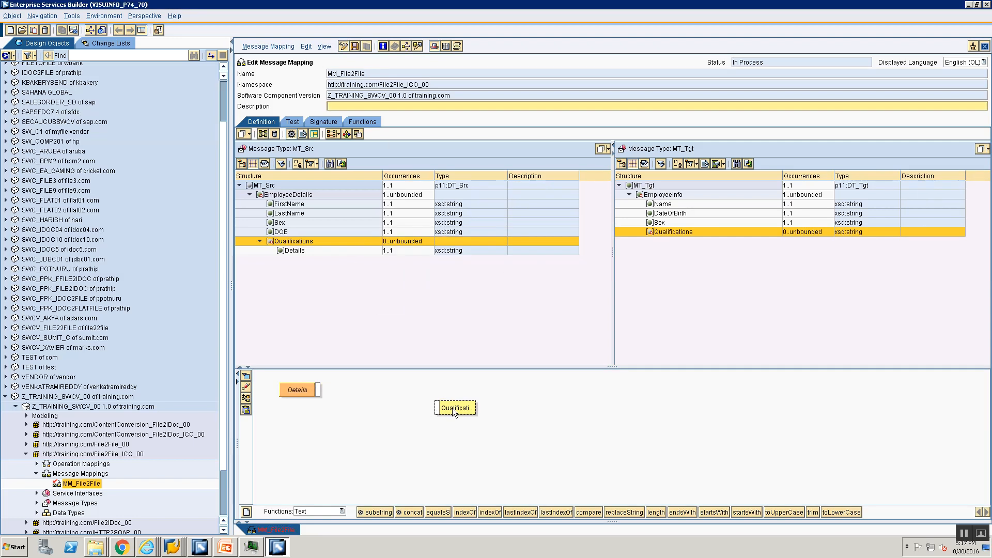
pyautogui.doubleClick(282, 243)
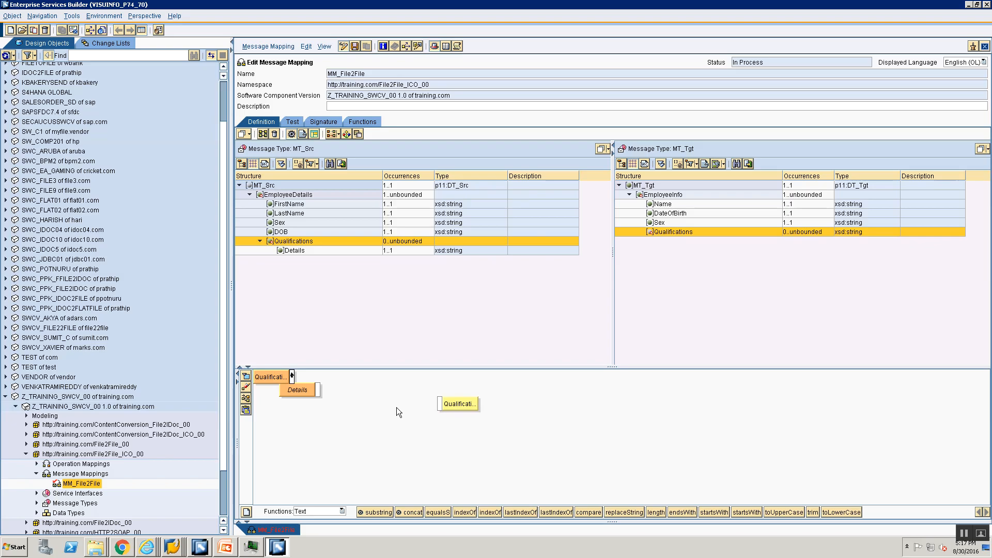
pyautogui.moveTo(398, 412); pyautogui.dragTo(439, 404)
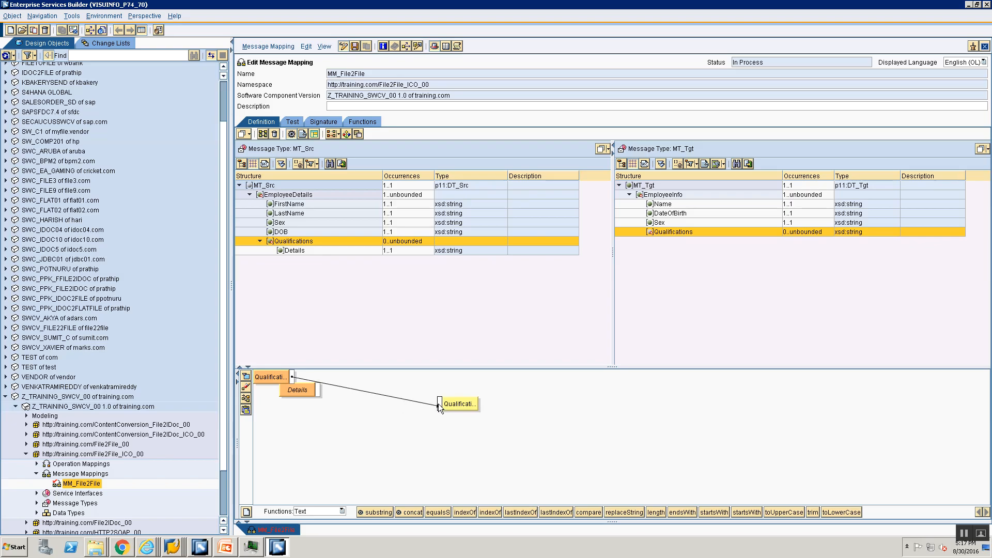
# - Set the source Qualifications node to Return as XML, clear the unused Details field from the data flow and save the mapping
pyautogui.rightClick(286, 378)
pyautogui.click(317, 437)
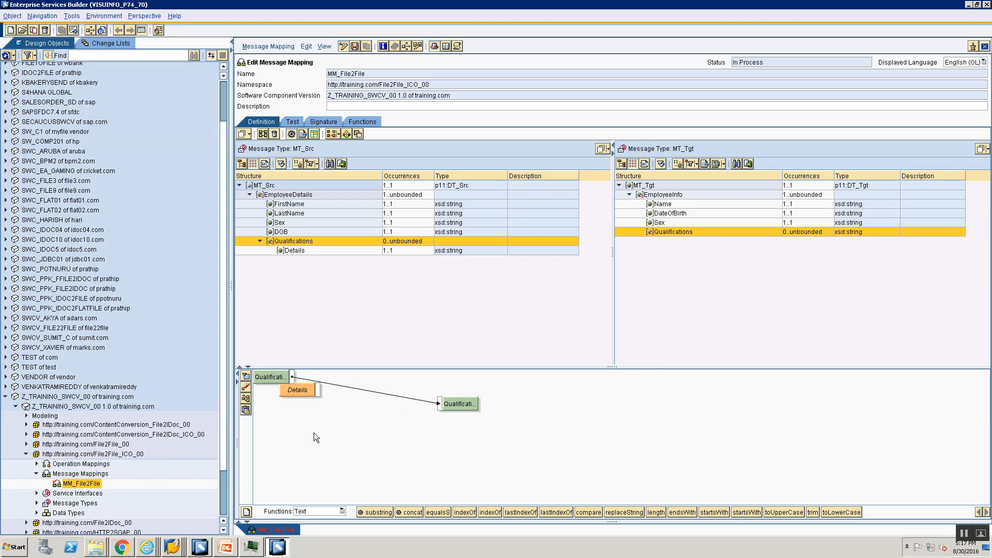
pyautogui.click(248, 386)
pyautogui.click(247, 398)
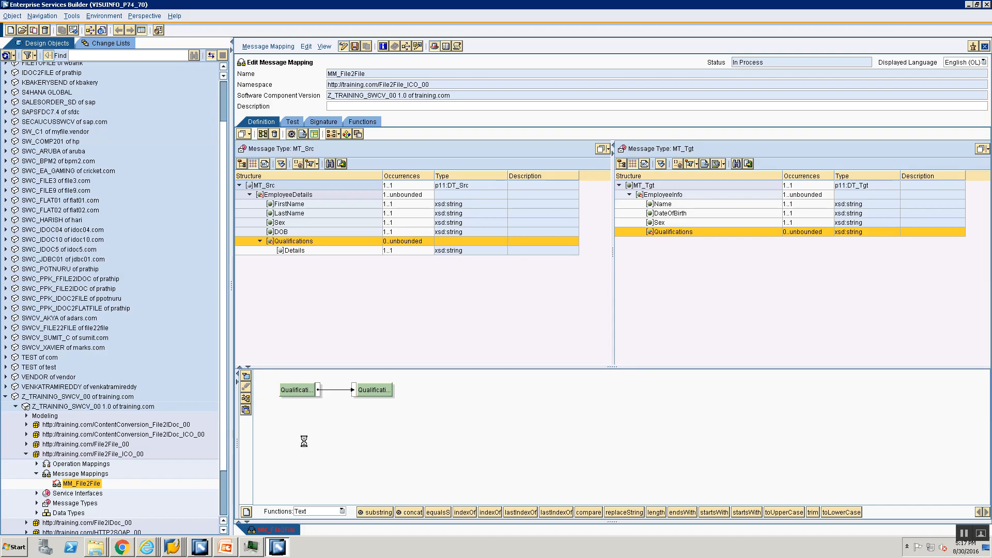
pyautogui.hotkey('ctrl', 's')
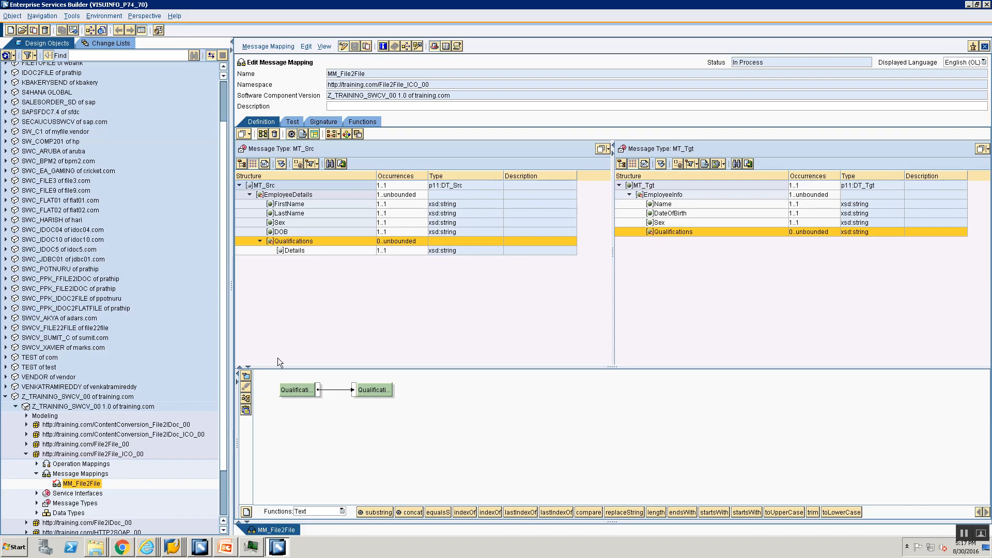
# - Test the changed mapping with instance Test1 and dismiss the processing log
pyautogui.click(292, 122)
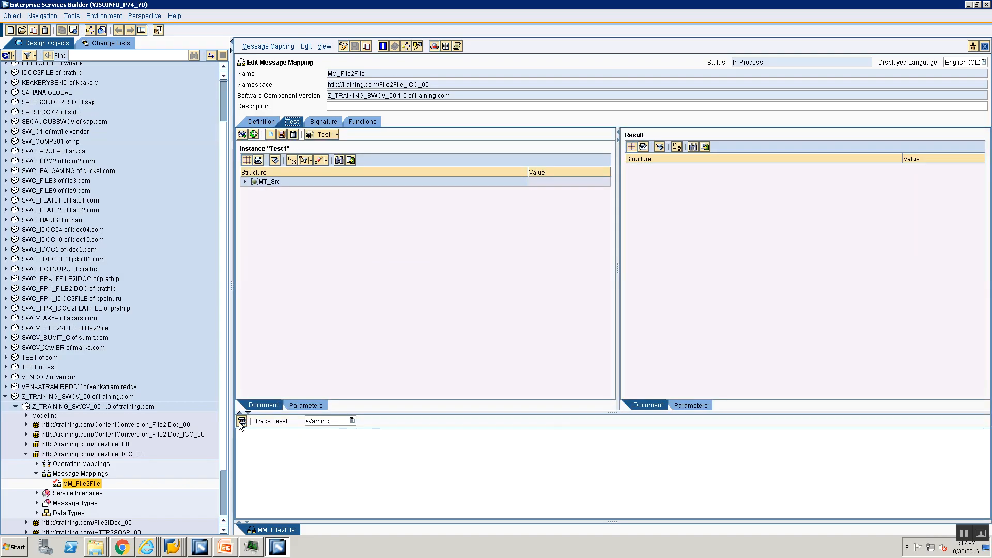
pyautogui.click(241, 421)
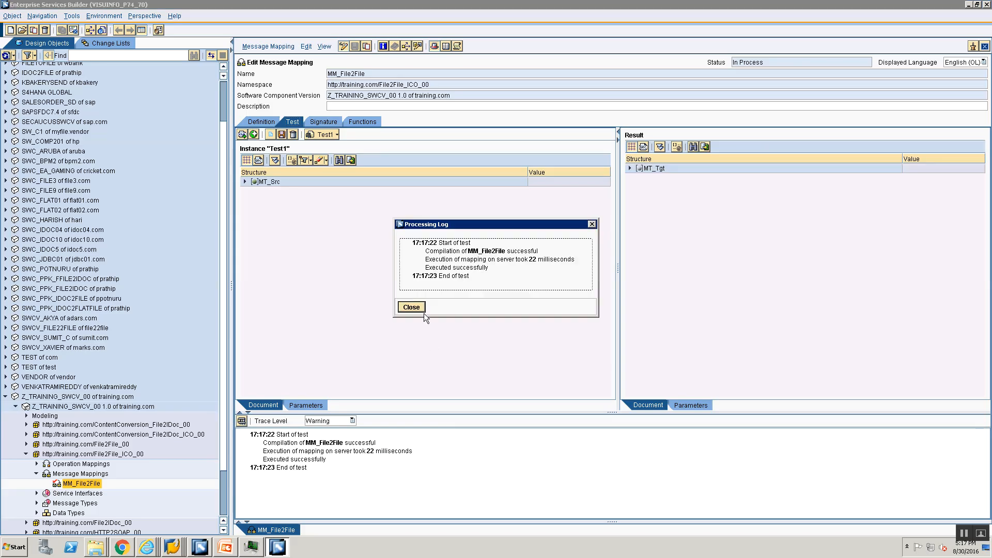
pyautogui.click(412, 307)
# - Expand the first EmployeeInfo in the test result down to the Details of both Qualifications nodes
pyautogui.click(630, 168)
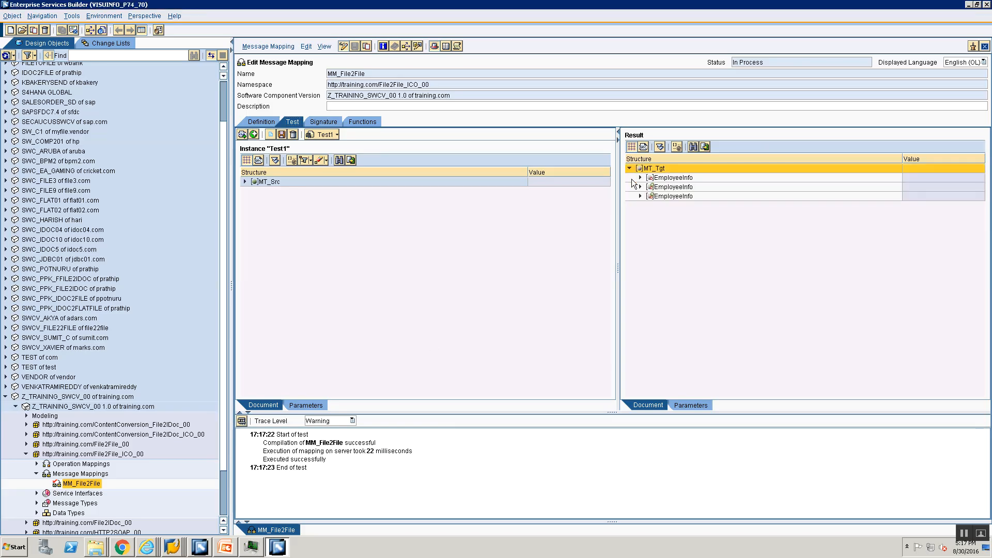
pyautogui.click(640, 178)
pyautogui.click(651, 215)
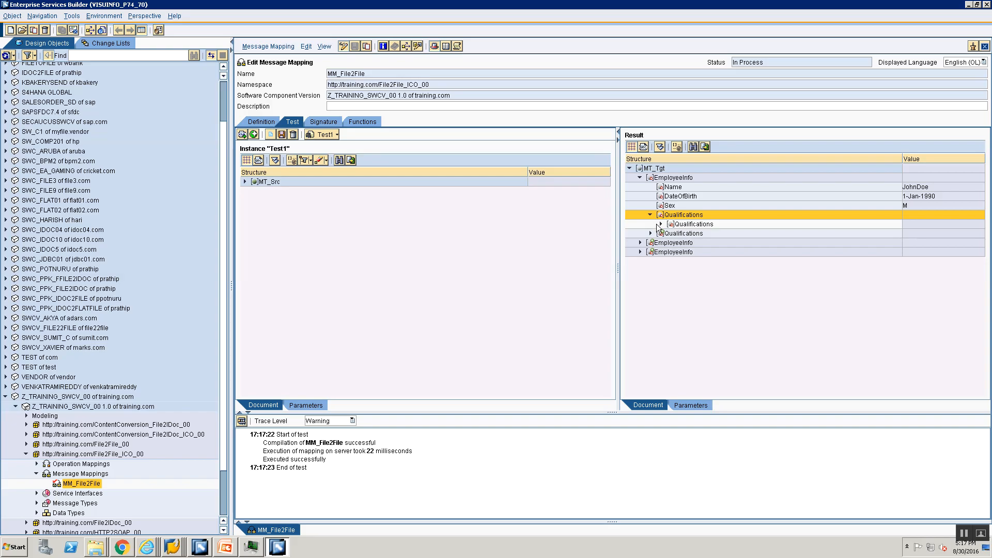
pyautogui.click(661, 224)
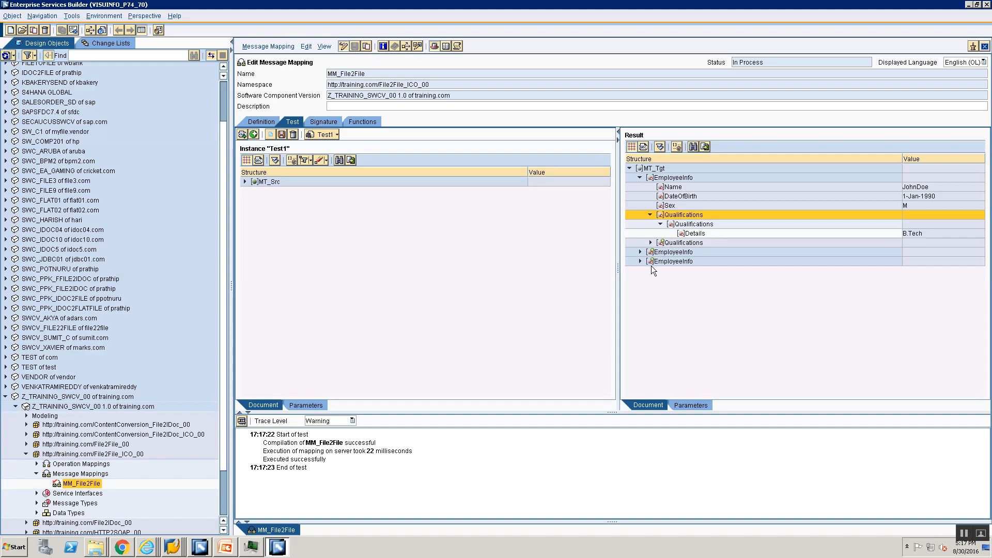
pyautogui.click(651, 243)
pyautogui.click(661, 252)
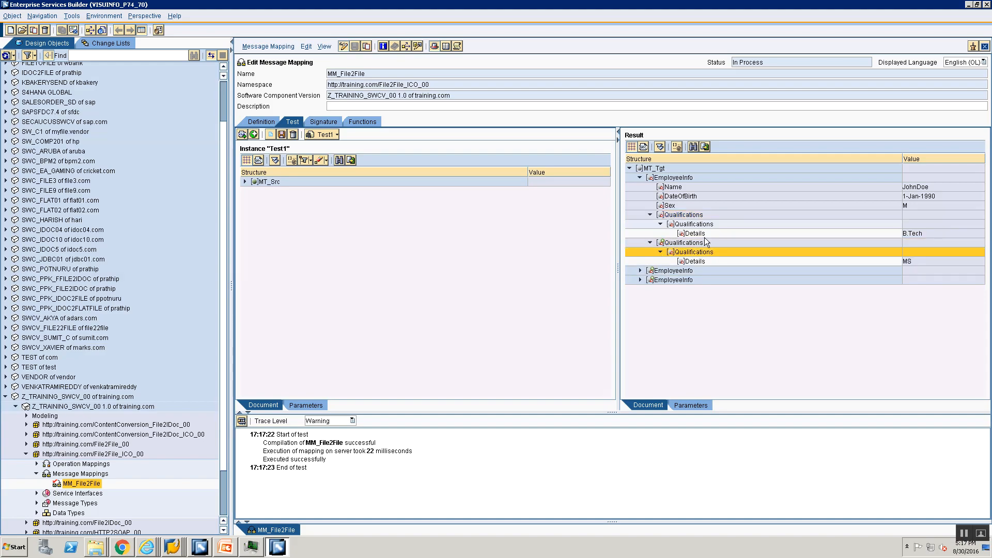
pyautogui.moveTo(462, 4)
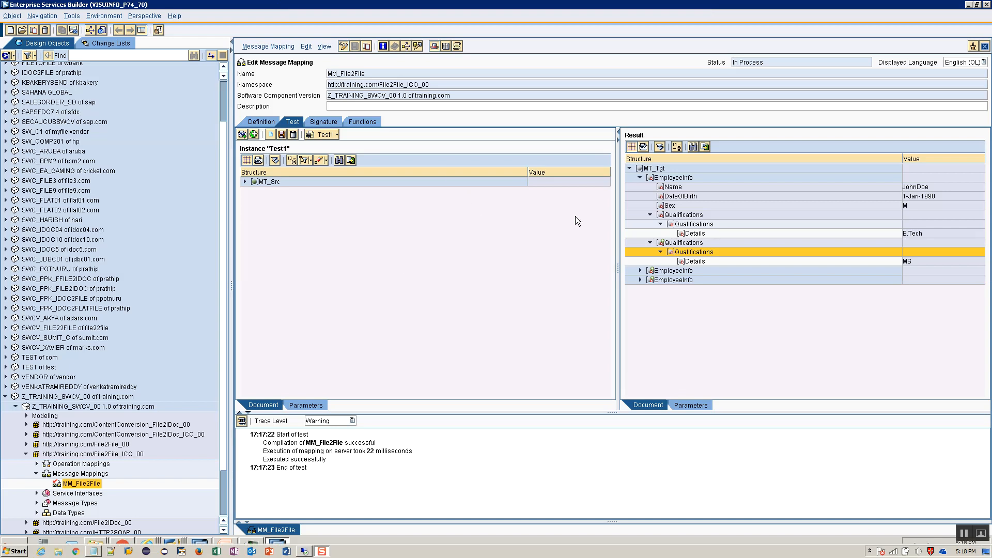
# - Expand the first EmployeeDetails and its first Qualifications node in the source message to compare it with the result
pyautogui.click(245, 181)
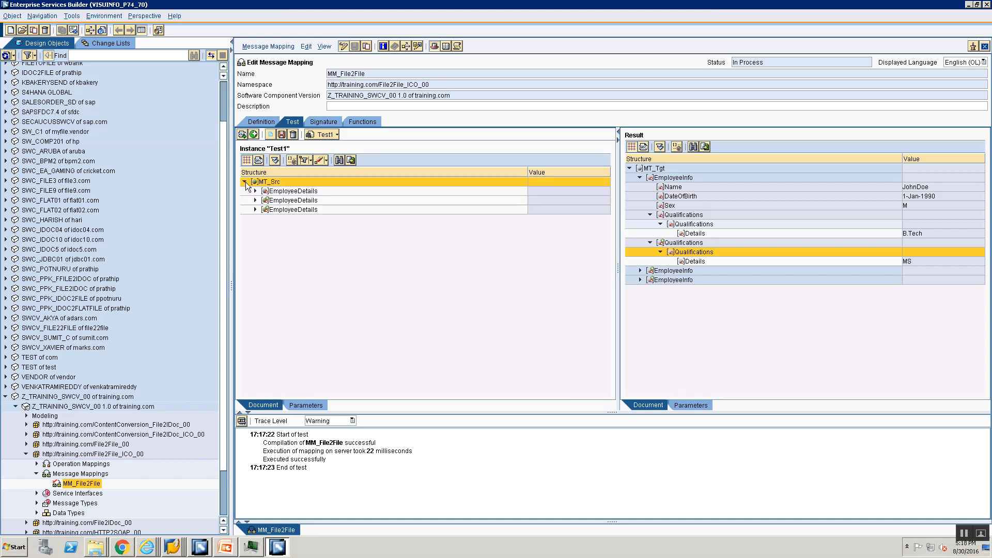
pyautogui.click(256, 191)
pyautogui.click(265, 238)
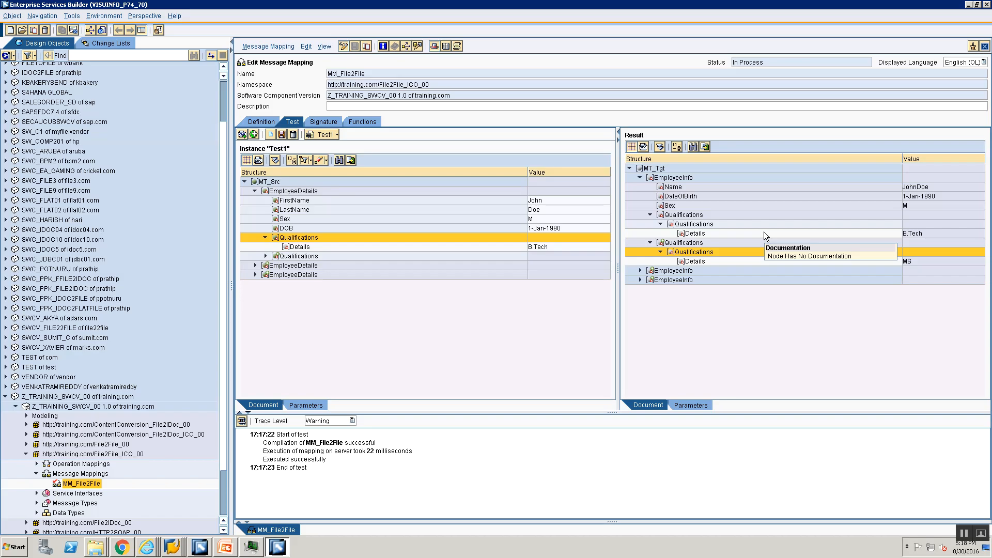
# - Switch to the PowerPoint presentation and show the slide Copy an Entire XML Subtree (2 of 2) as a slide show
pyautogui.click(229, 555)
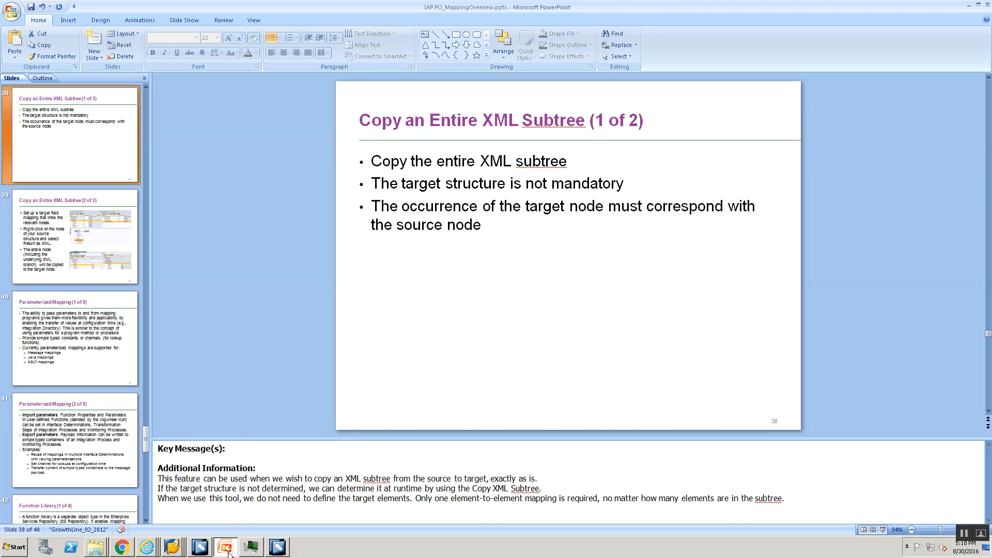
pyautogui.scroll(-1, 522, 247)
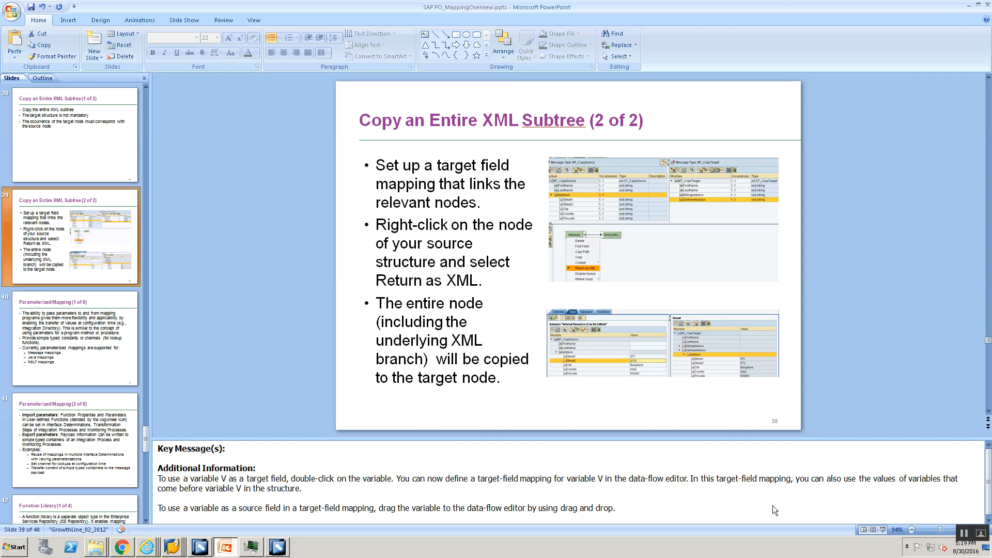
pyautogui.click(883, 529)
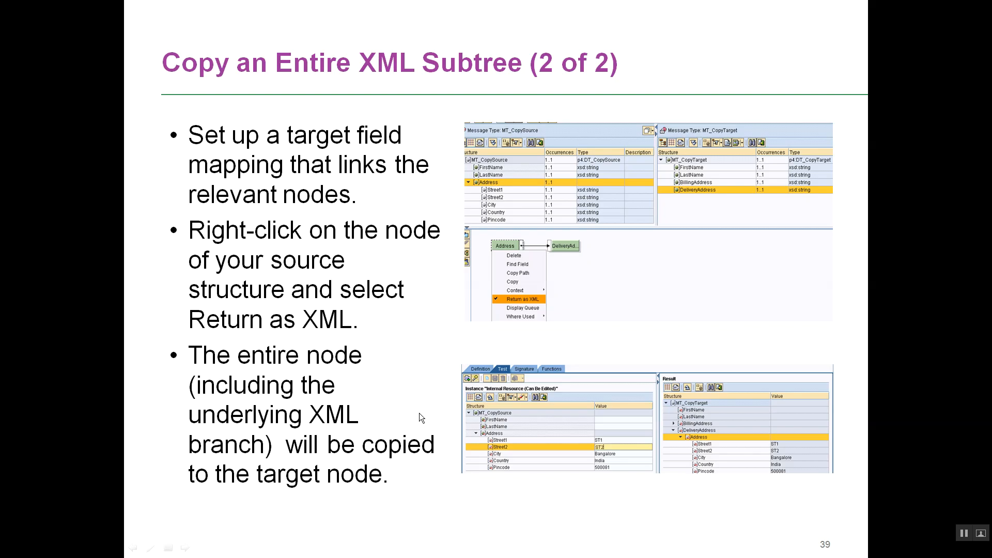